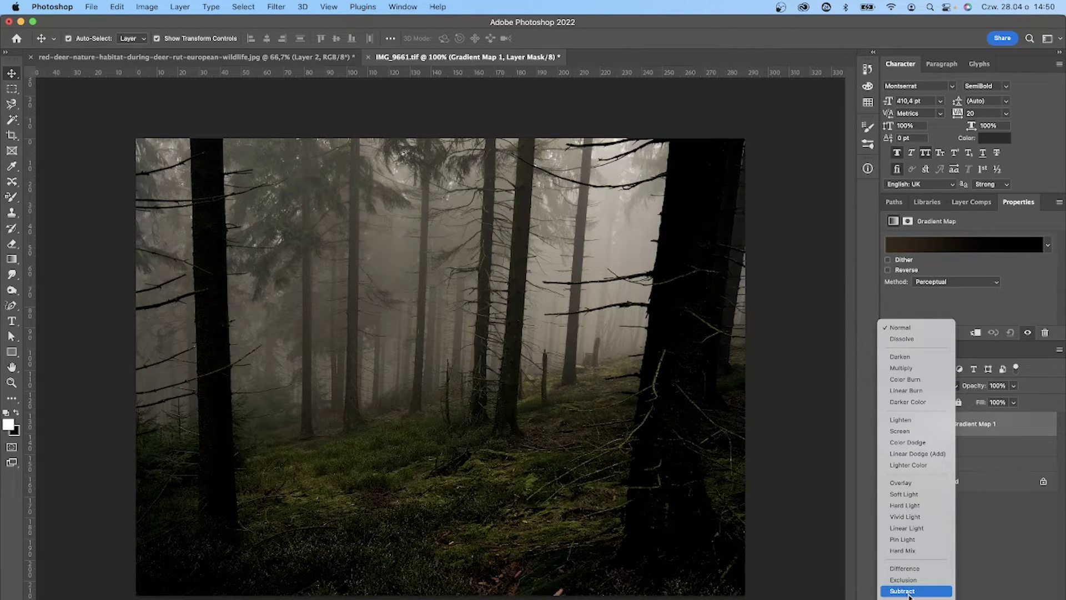
# Set the Gradient Map 1 layer's blend mode to Exclusion, then to Difference, and show the river layer, Layer 5
pyautogui.click(909, 580)
pyautogui.click(927, 387)
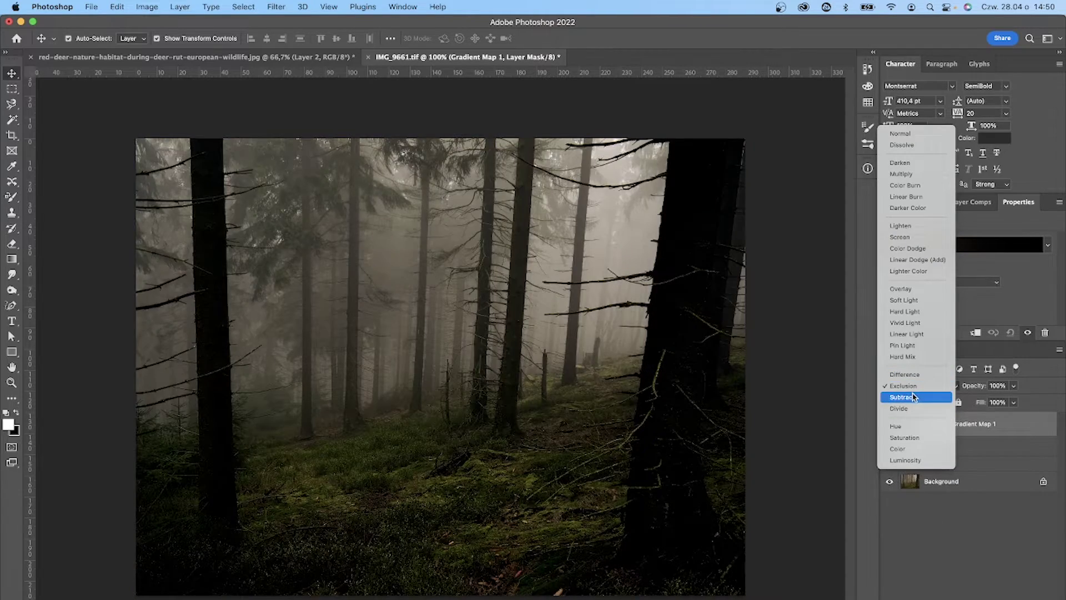
pyautogui.click(918, 375)
pyautogui.click(938, 544)
pyautogui.click(890, 446)
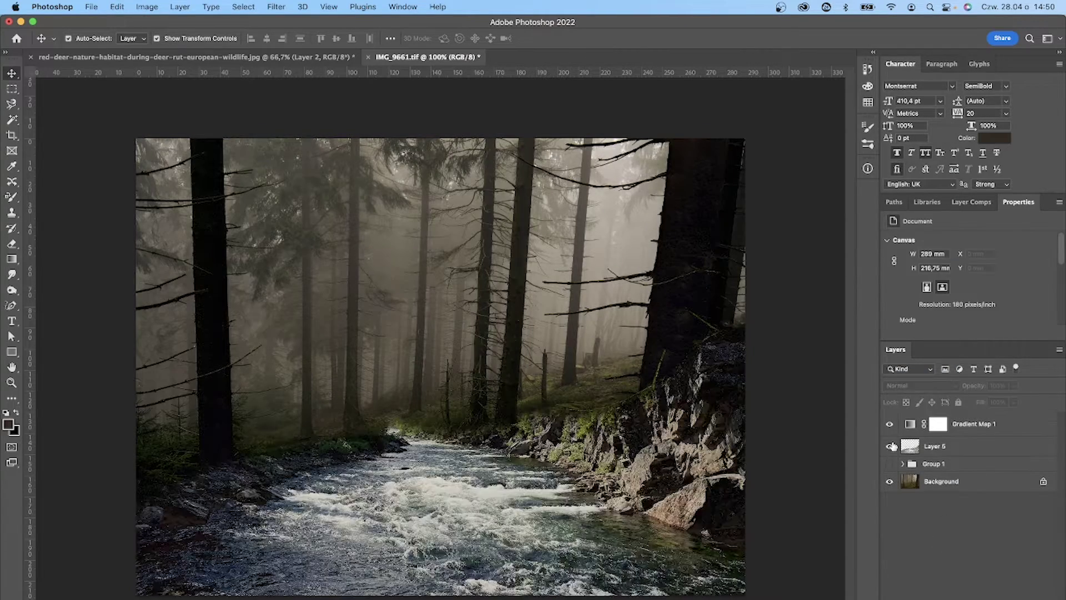
# Add a black Solid Color fill layer above the gradient map, rasterized and blended with Color Dodge
pyautogui.click(1015, 571)
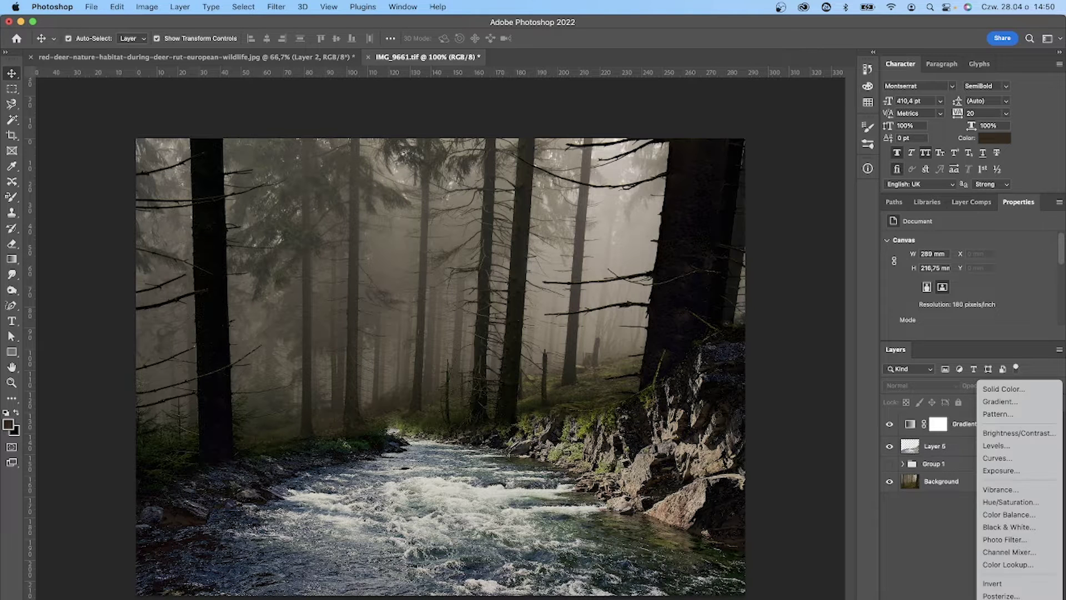
pyautogui.click(995, 389)
pyautogui.click(1002, 119)
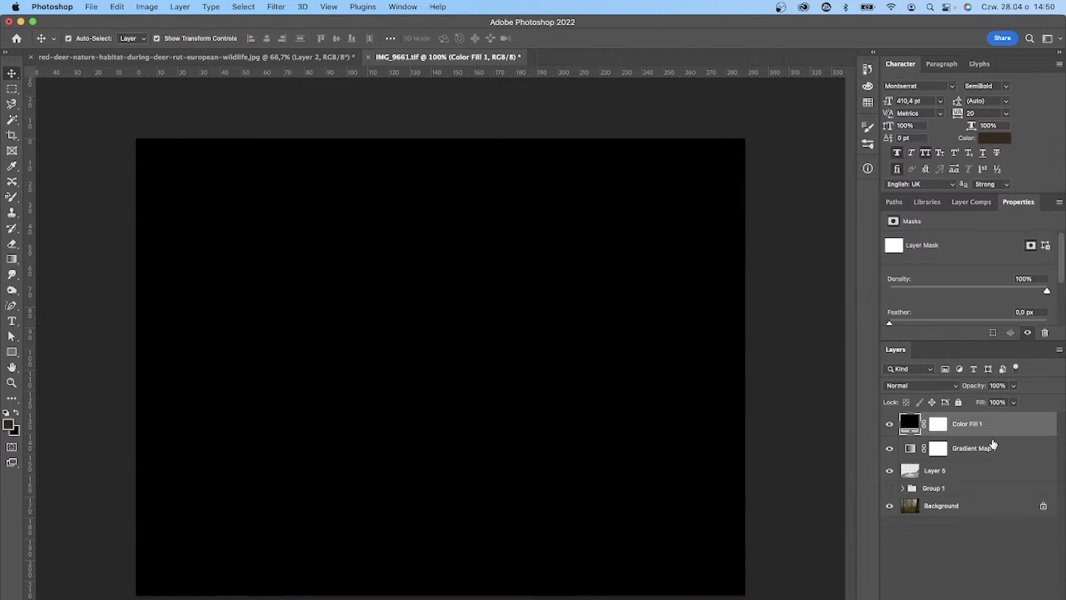
pyautogui.rightClick(909, 413)
pyautogui.click(906, 276)
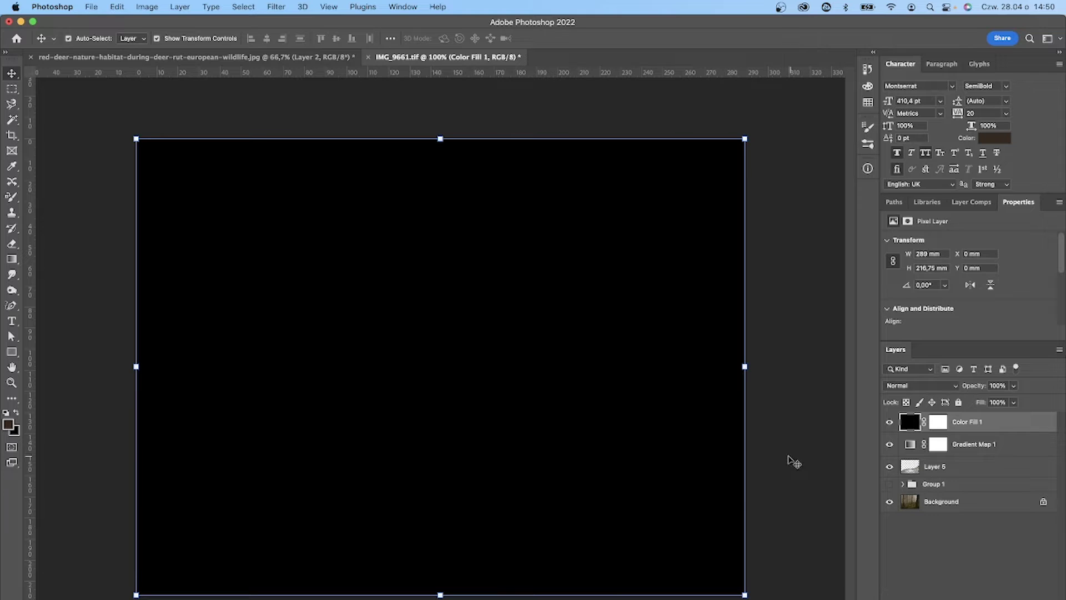
pyautogui.click(944, 387)
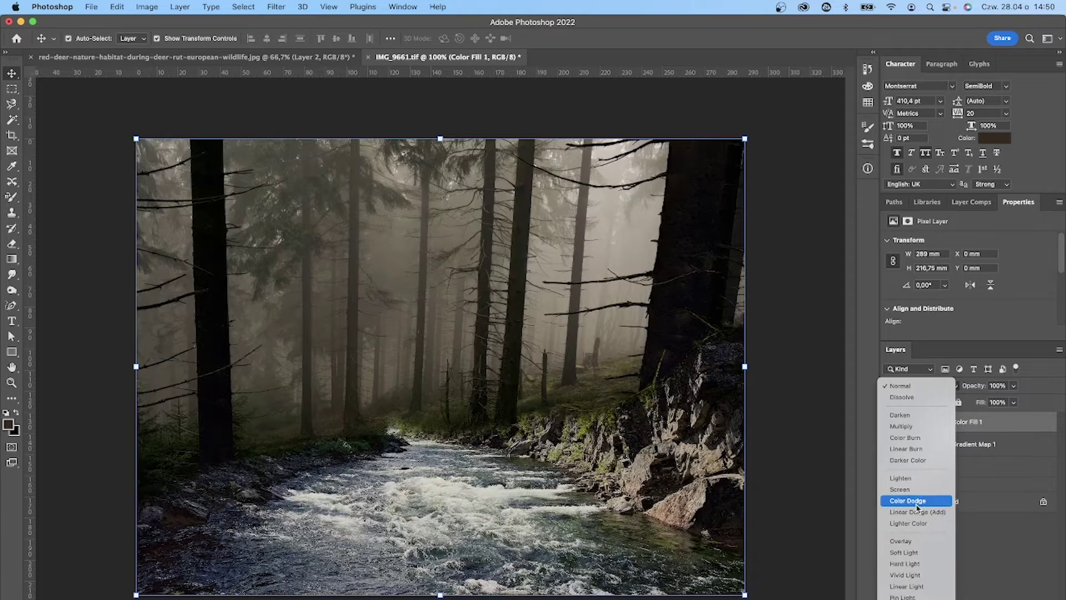
pyautogui.click(918, 501)
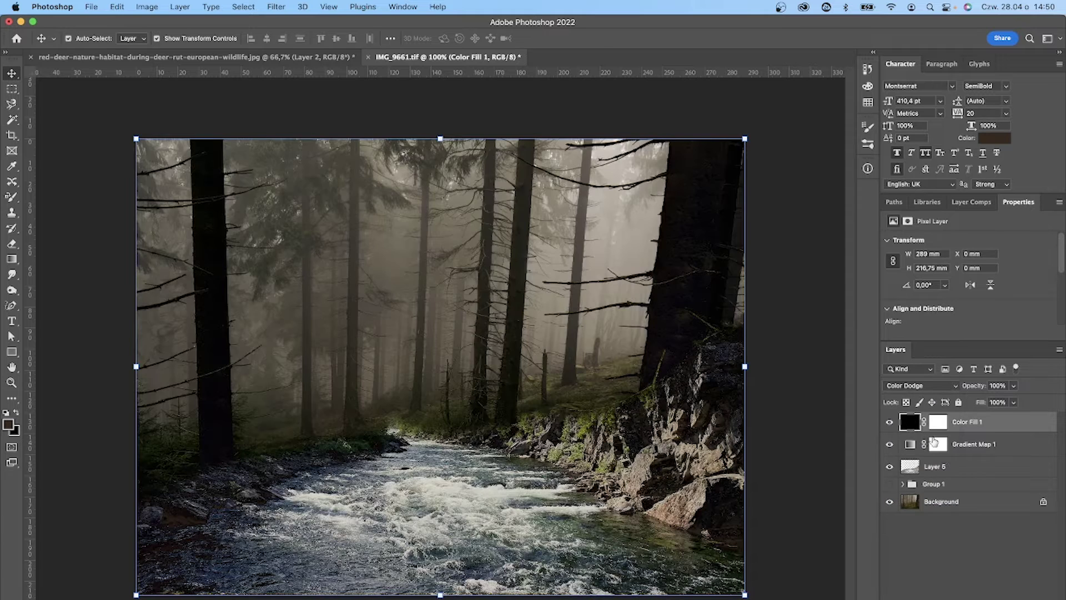
# Make white the foreground colour and activate the regular Brush tool instead of the Color Replacement tool
pyautogui.press('b')
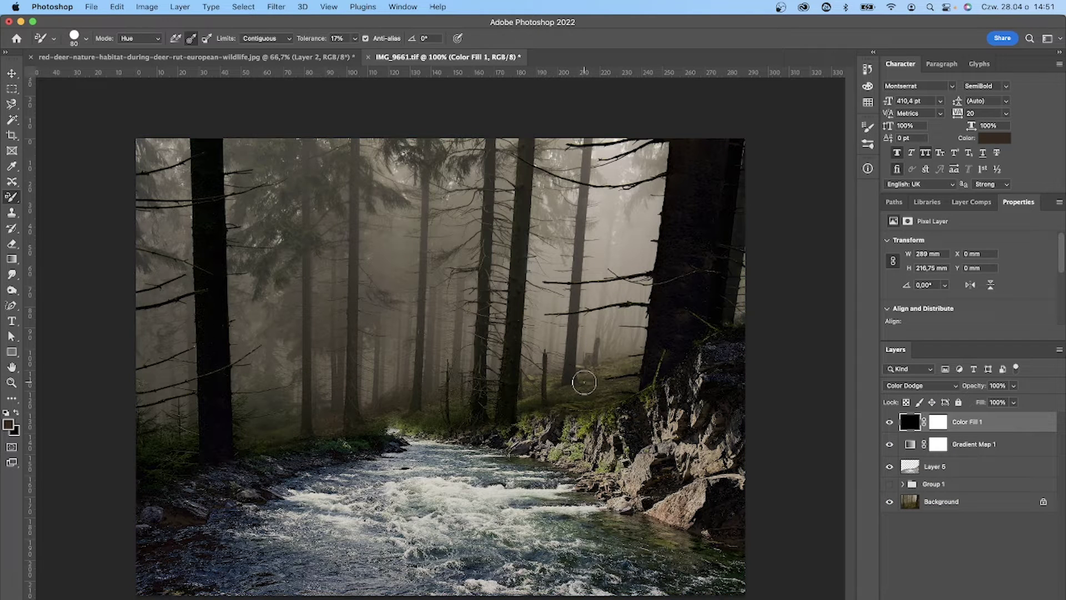
pyautogui.press('x')
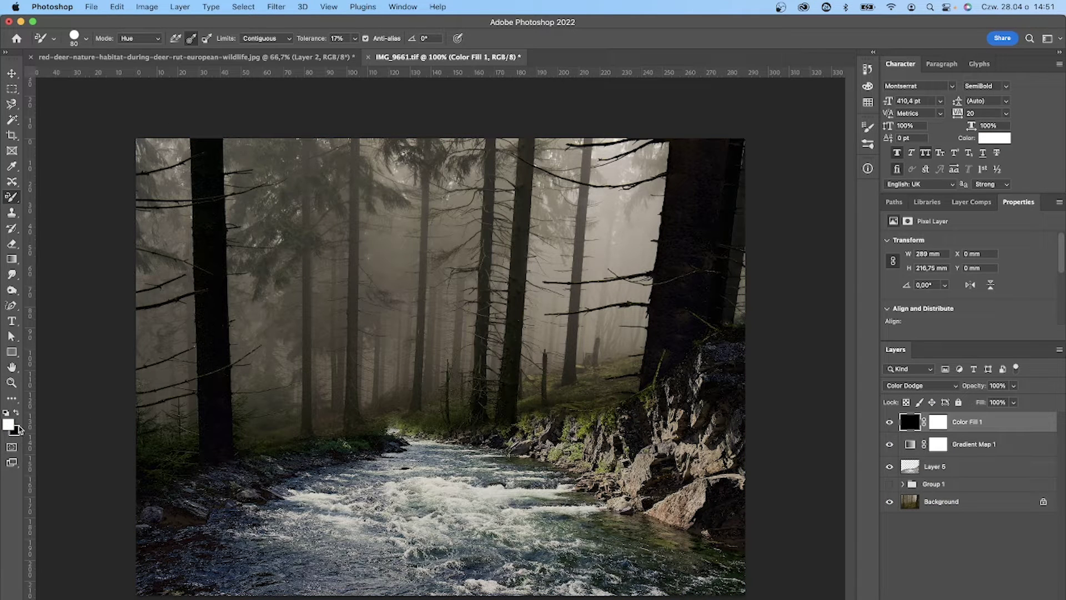
pyautogui.click(85, 36)
pyautogui.click(91, 24)
pyautogui.click(54, 38)
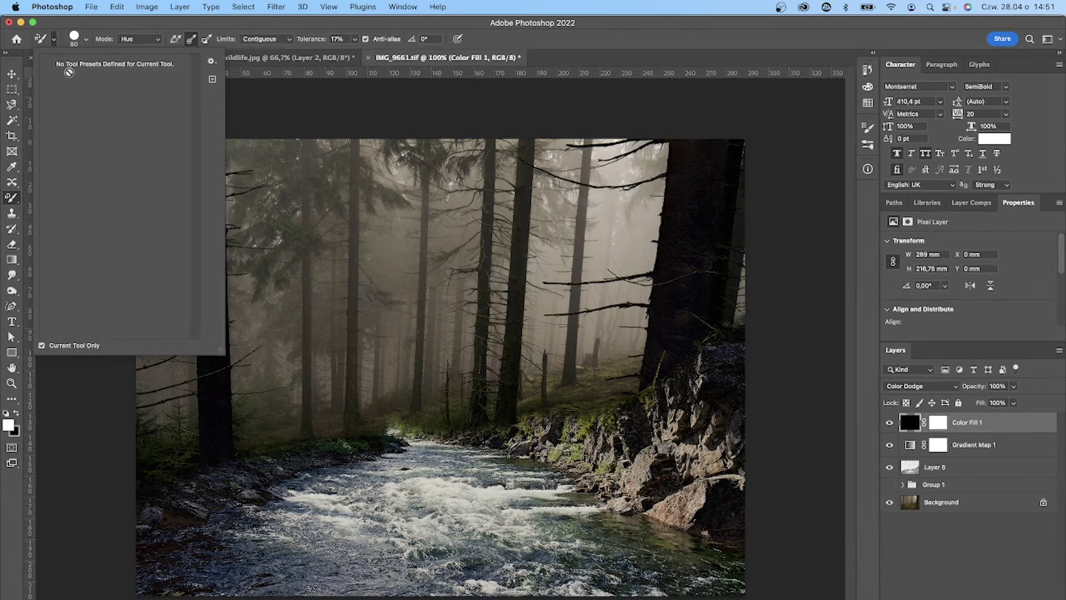
pyautogui.click(55, 43)
pyautogui.rightClick(12, 198)
pyautogui.click(59, 193)
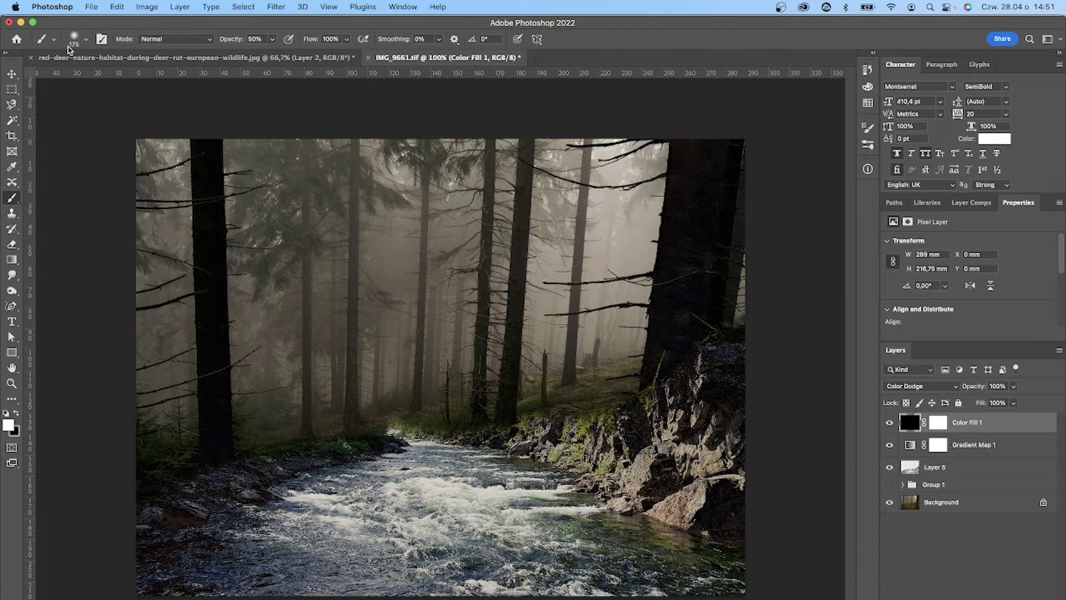
# Choose the 200 px Kyle's Real Watercolor - Big Softy brush from the watercolor brush set
pyautogui.click(86, 39)
pyautogui.moveTo(401, 176)
pyautogui.mouseDown()
pyautogui.moveTo(402, 200)
pyautogui.moveTo(405, 168)
pyautogui.mouseUp()
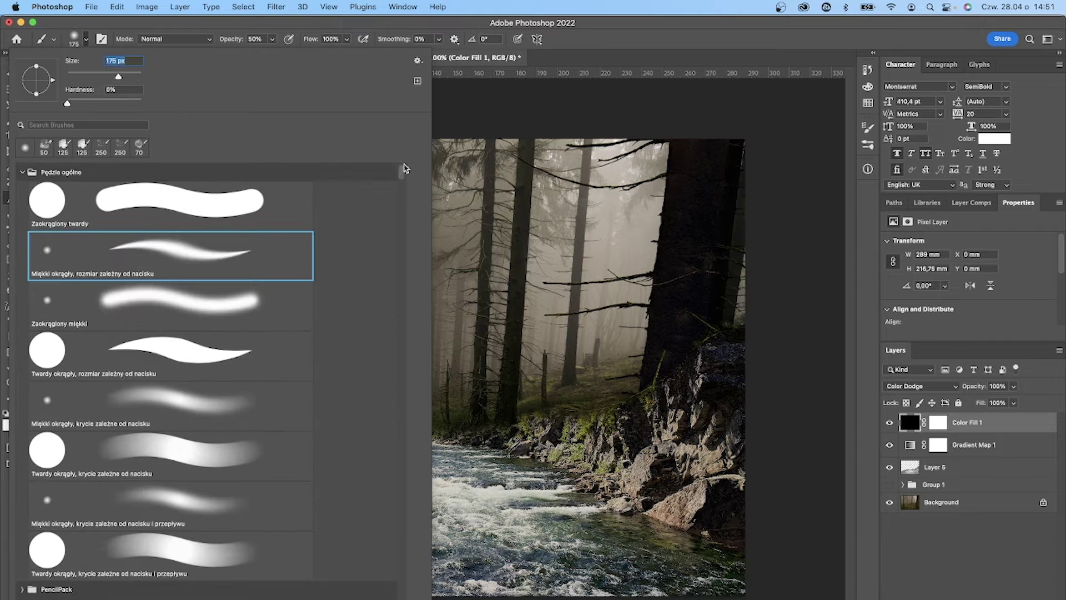
pyautogui.click(22, 172)
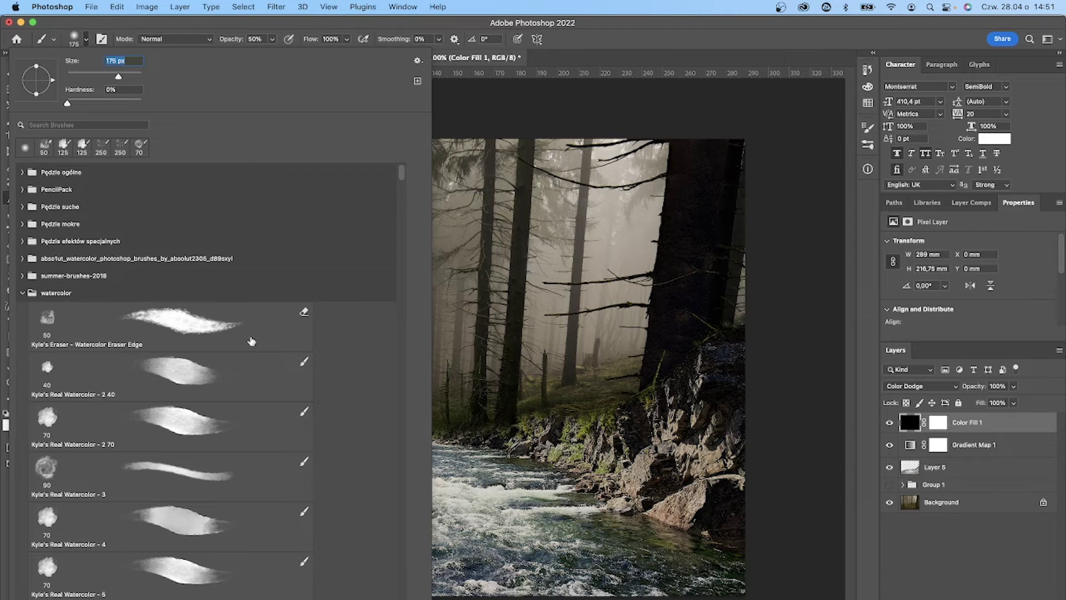
pyautogui.click(252, 418)
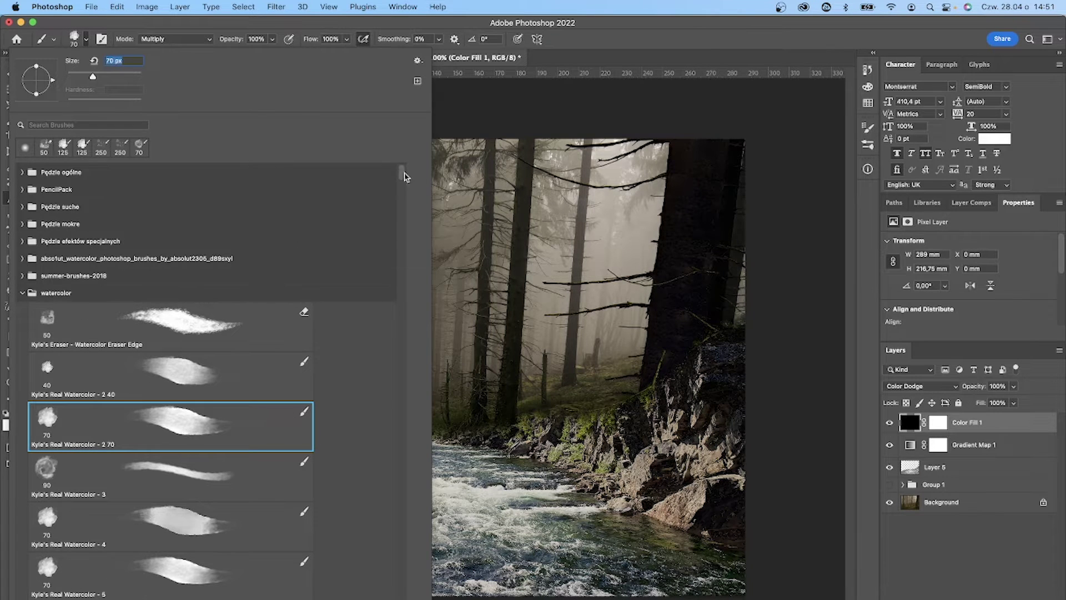
pyautogui.moveTo(405, 175); pyautogui.dragTo(403, 212)
pyautogui.click(311, 265)
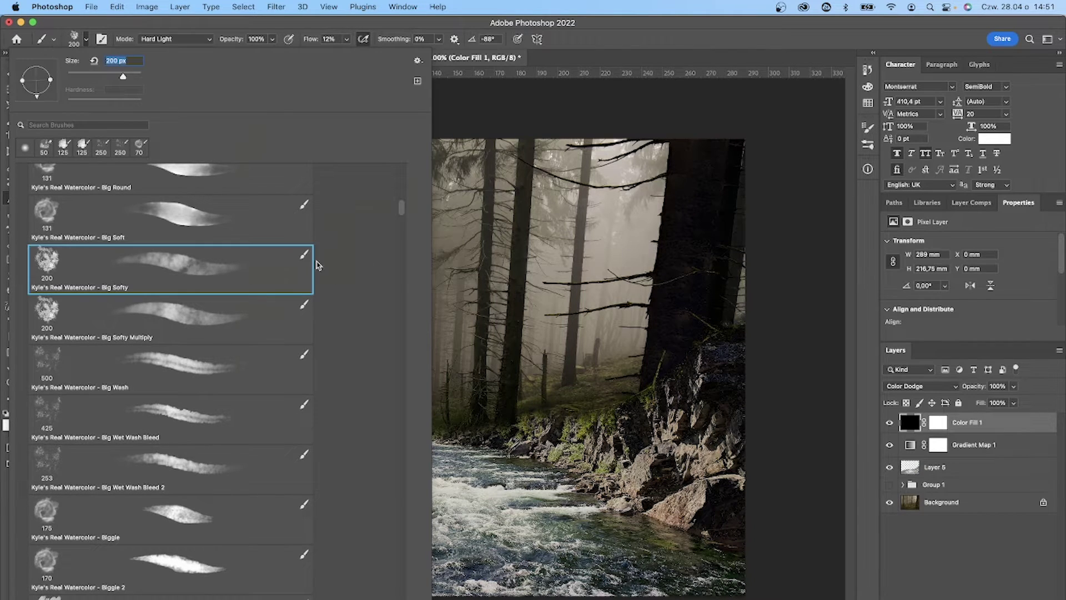
pyautogui.click(634, 72)
# Paint white light over the grassy bank and between the background trees, enlarging the brush from 200 to 500 px
pyautogui.moveTo(611, 376)
pyautogui.mouseDown()
pyautogui.moveTo(561, 387)
pyautogui.moveTo(586, 370)
pyautogui.moveTo(590, 401)
pyautogui.mouseUp()
pyautogui.moveTo(435, 405)
pyautogui.mouseDown()
pyautogui.moveTo(468, 390)
pyautogui.moveTo(493, 411)
pyautogui.mouseUp()
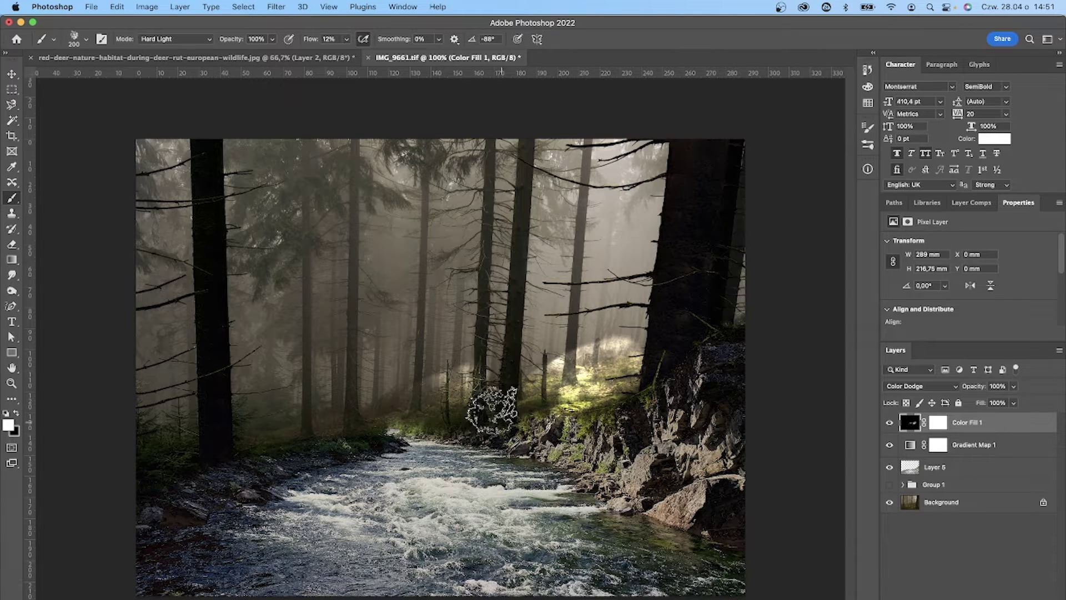
pyautogui.press(']')
pyautogui.press(']')
pyautogui.press(']')
pyautogui.press(']')
pyautogui.moveTo(588, 317)
pyautogui.mouseDown()
pyautogui.moveTo(389, 369)
pyautogui.moveTo(555, 270)
pyautogui.mouseUp()
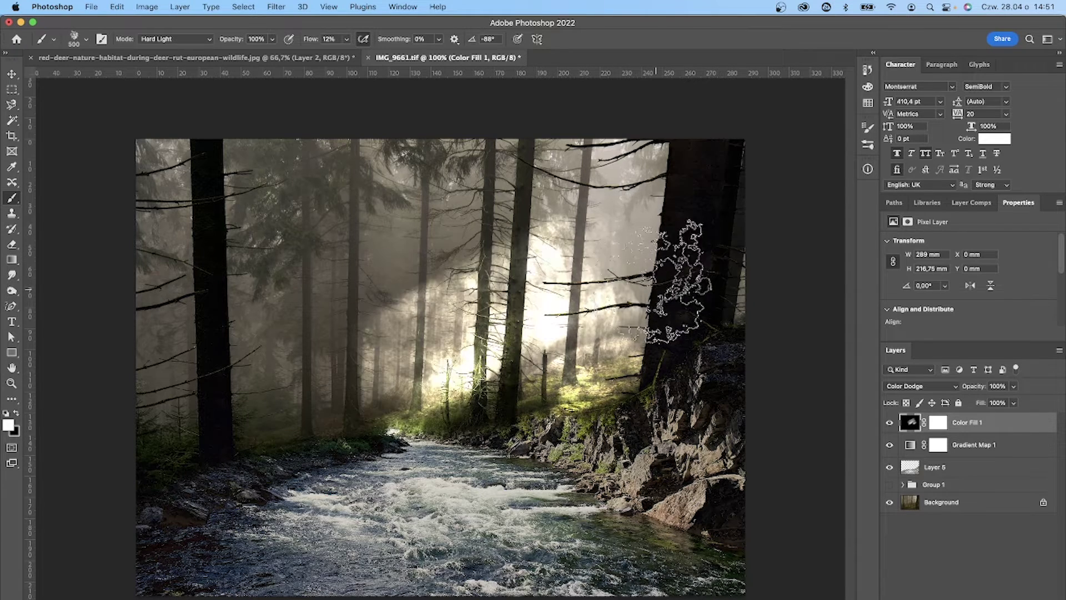
pyautogui.moveTo(400, 369)
pyautogui.mouseDown()
pyautogui.moveTo(350, 419)
pyautogui.moveTo(179, 524)
pyautogui.moveTo(258, 426)
pyautogui.moveTo(189, 450)
pyautogui.mouseUp()
pyautogui.click(688, 204)
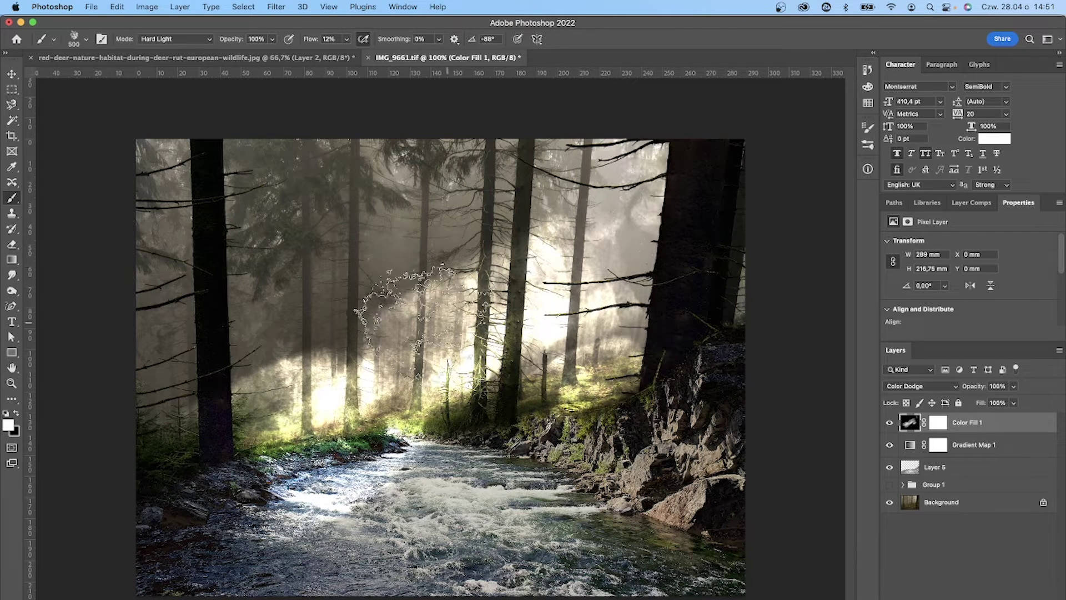
pyautogui.click(421, 319)
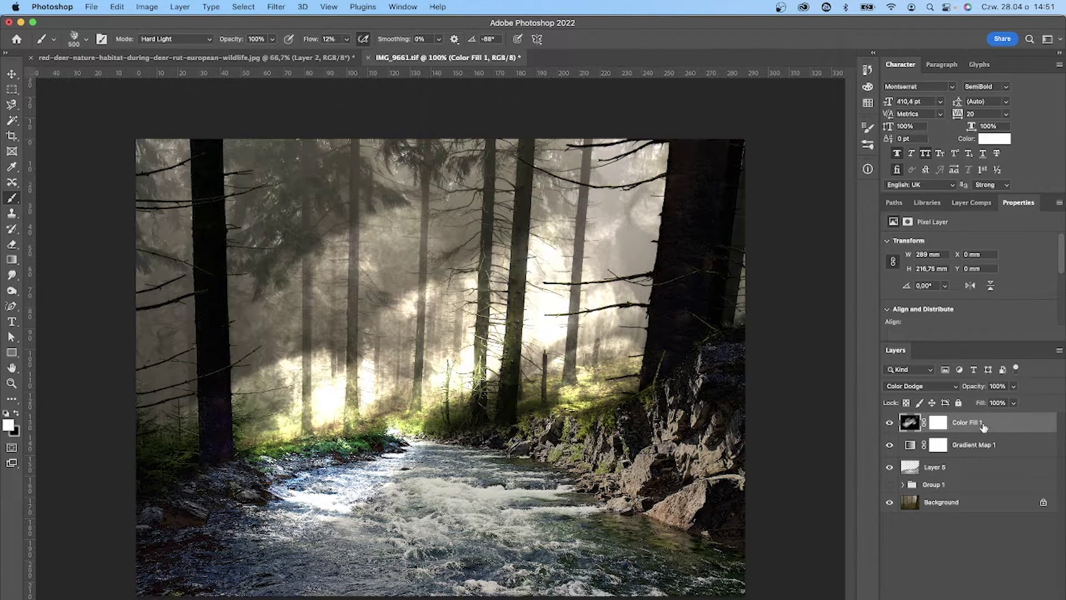
# Duplicate the painted Color Fill 1 layer and hide the original
pyautogui.press('super+j')
pyautogui.click(890, 443)
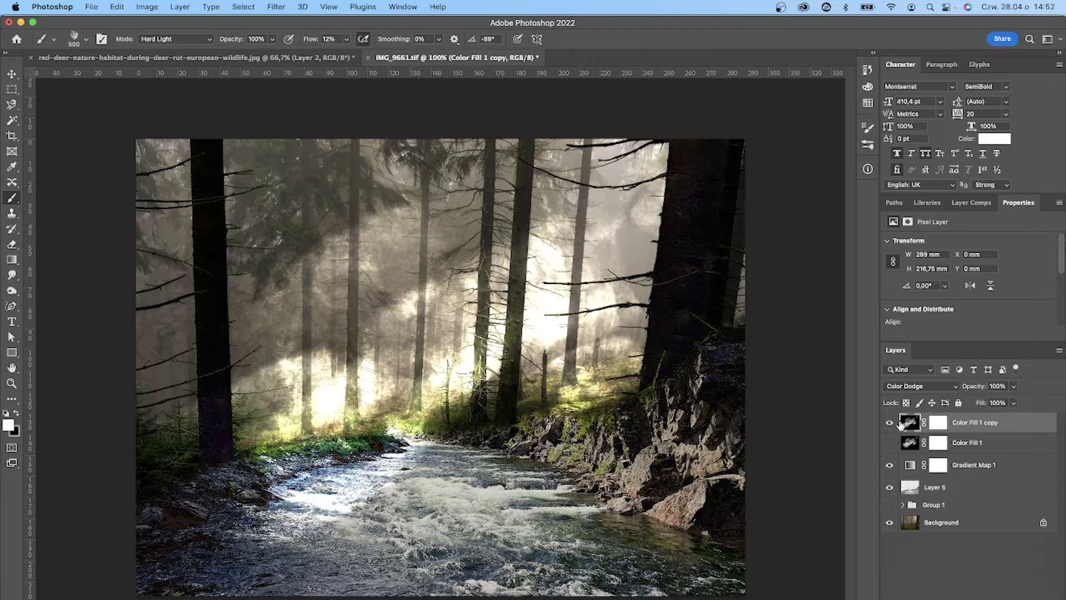
# Apply a Gaussian Blur with a 50-pixel radius to the duplicated light layer and set its fill to 93%
pyautogui.click(276, 7)
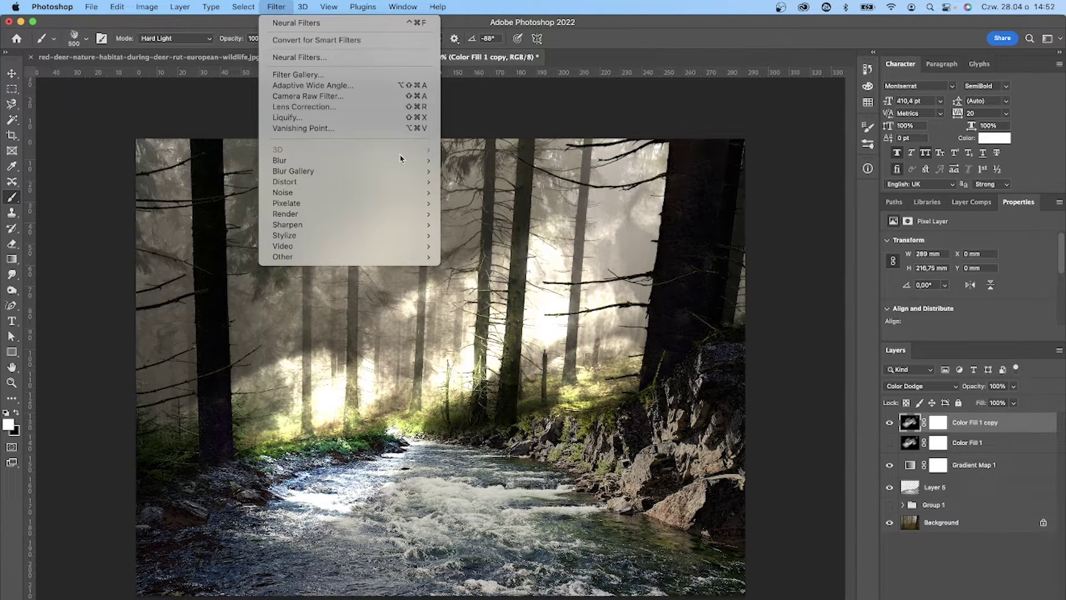
pyautogui.moveTo(400, 160)
pyautogui.click(477, 203)
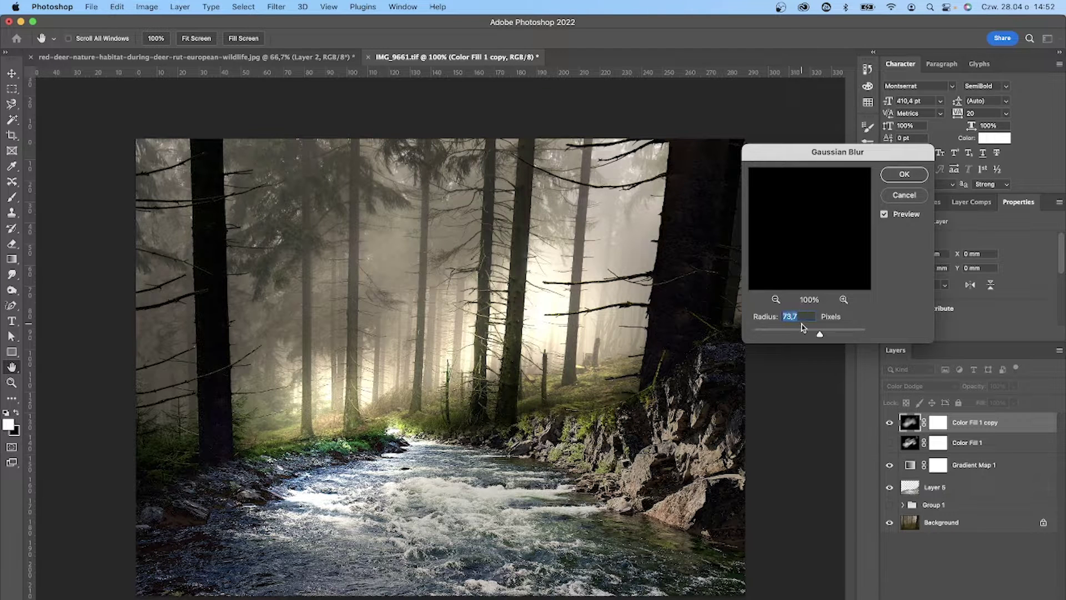
pyautogui.write('50')
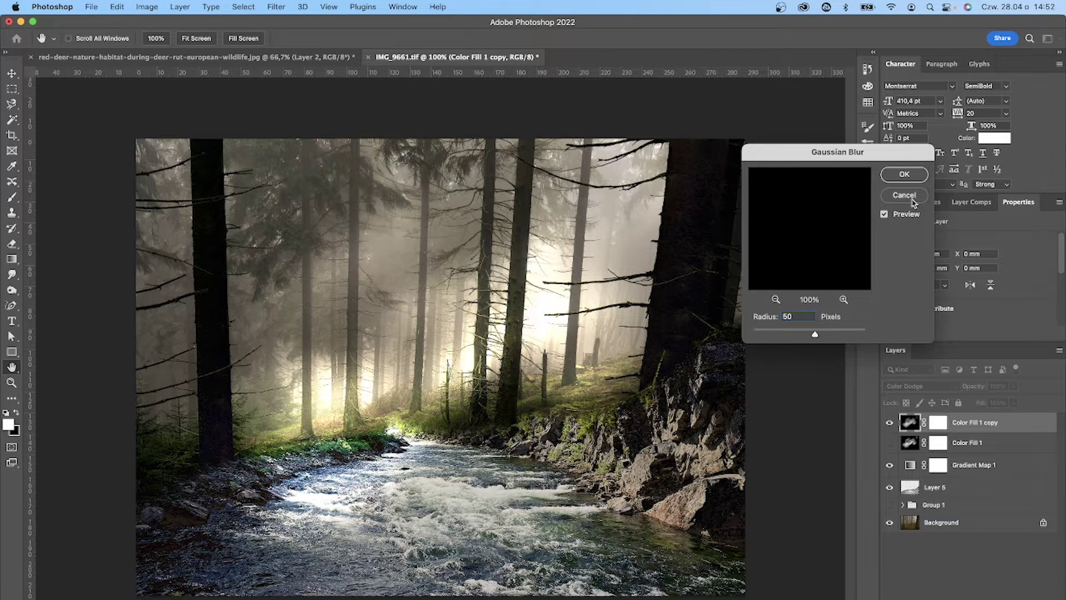
pyautogui.click(904, 174)
pyautogui.press('b')
pyautogui.moveTo(977, 407); pyautogui.dragTo(988, 407)
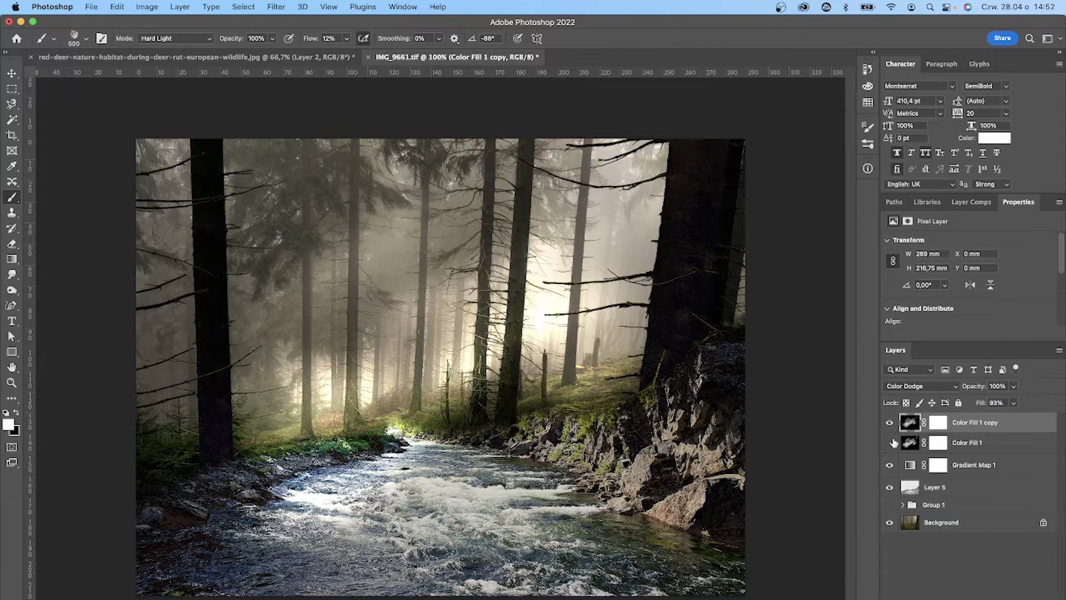
# Try a light stroke along the rocky bank with a 150 px brush, undo it, and reduce the brush to 100 px
pyautogui.press('[')
pyautogui.press('[')
pyautogui.press('[')
pyautogui.press('[')
pyautogui.press('[')
pyautogui.press('[')
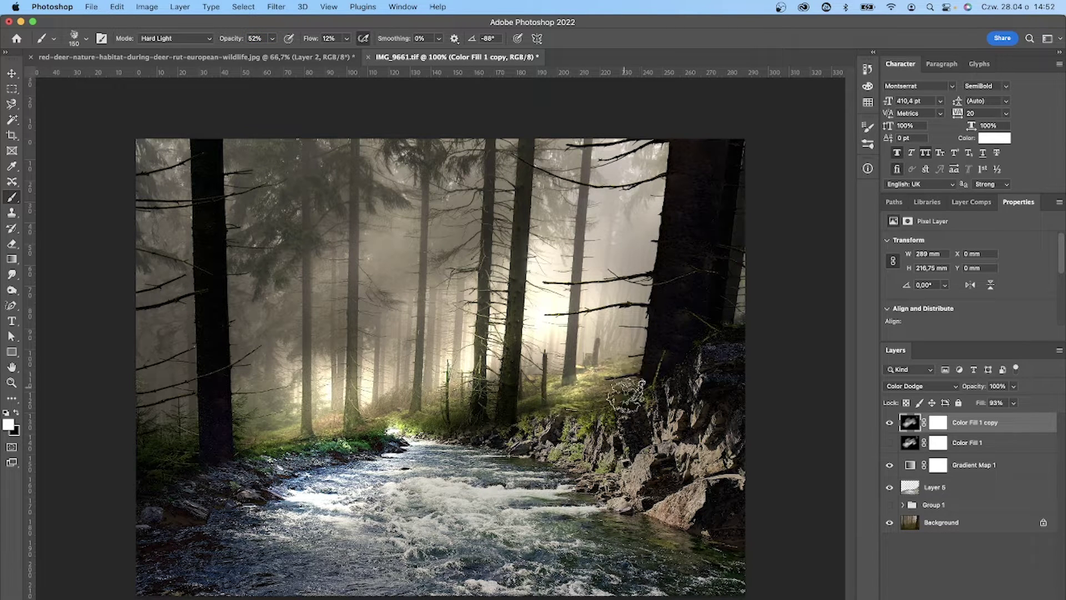
pyautogui.moveTo(611, 376)
pyautogui.mouseDown()
pyautogui.moveTo(575, 390)
pyautogui.moveTo(615, 378)
pyautogui.mouseUp()
pyautogui.hotkey('ctrl', 'z')
pyautogui.press('[')
pyautogui.press('[')
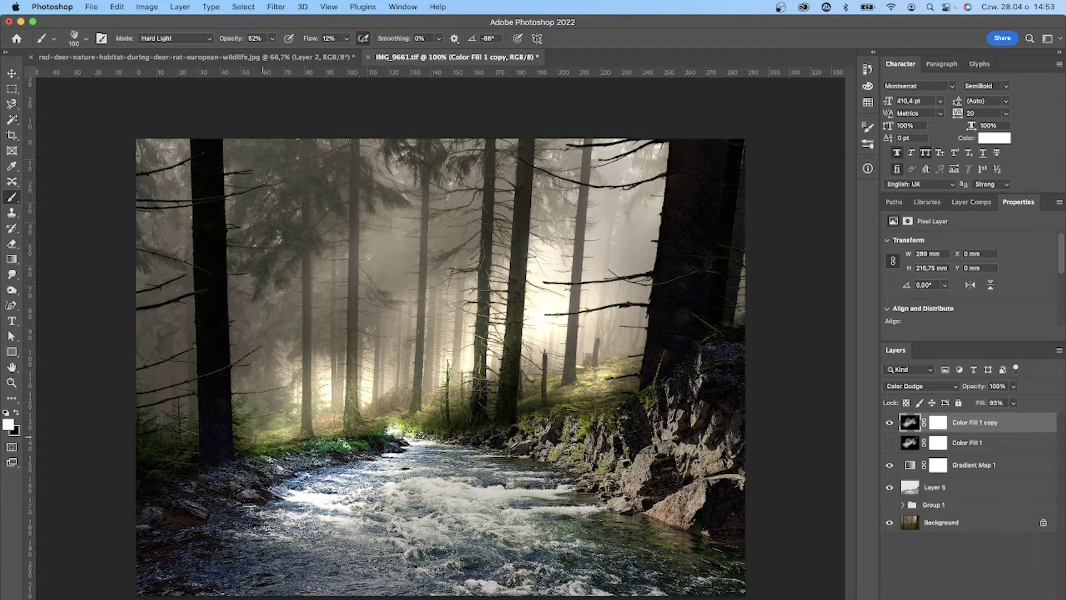
# Add a Solid Color fill layer in black (000000) above all the other layers
pyautogui.click(971, 599)
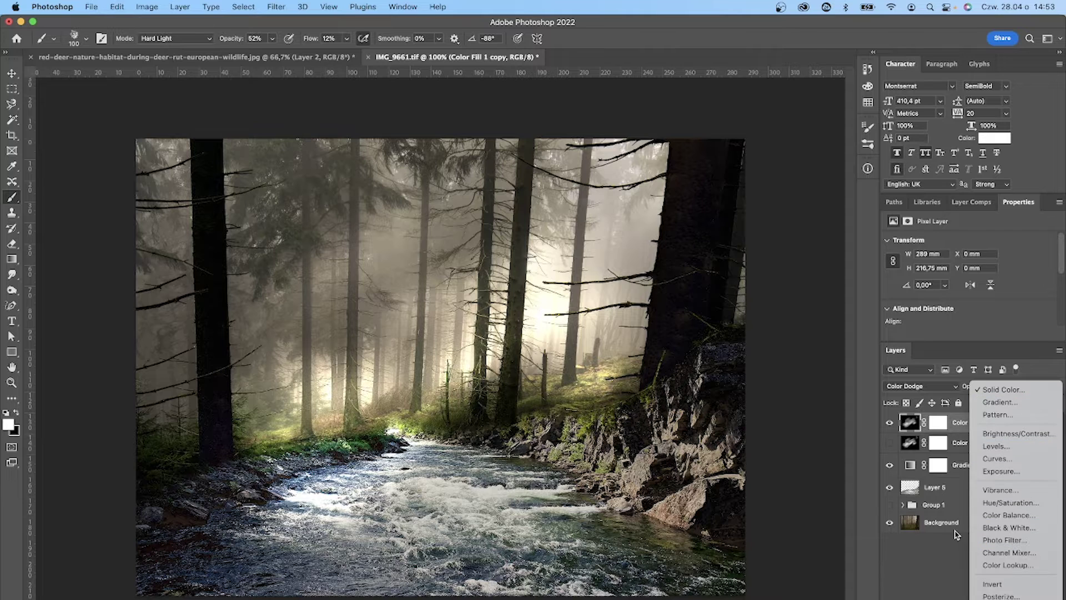
pyautogui.click(1023, 391)
pyautogui.moveTo(801, 244); pyautogui.dragTo(911, 295)
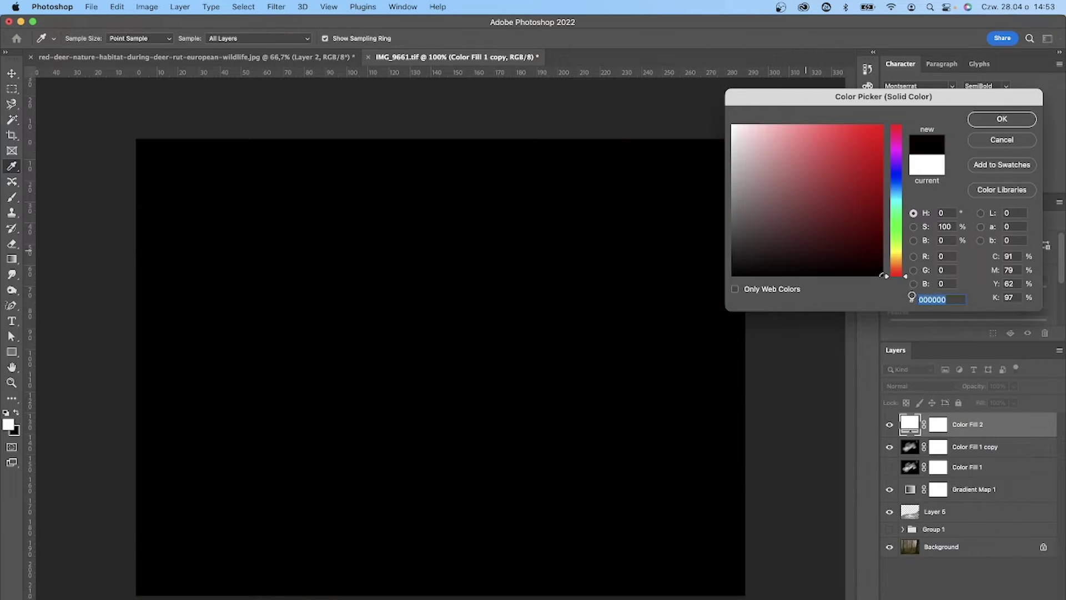
pyautogui.click(991, 119)
# Rasterize the new black fill layer at the top of the layer stack
pyautogui.rightClick(942, 423)
pyautogui.press('Escape')
pyautogui.rightClick(1011, 443)
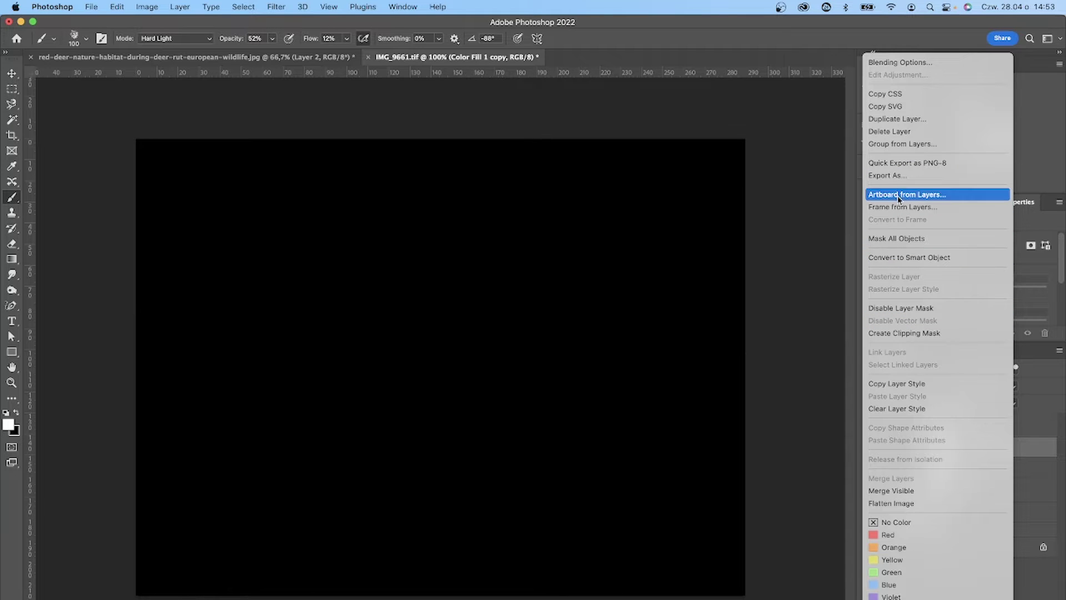
pyautogui.click(1039, 571)
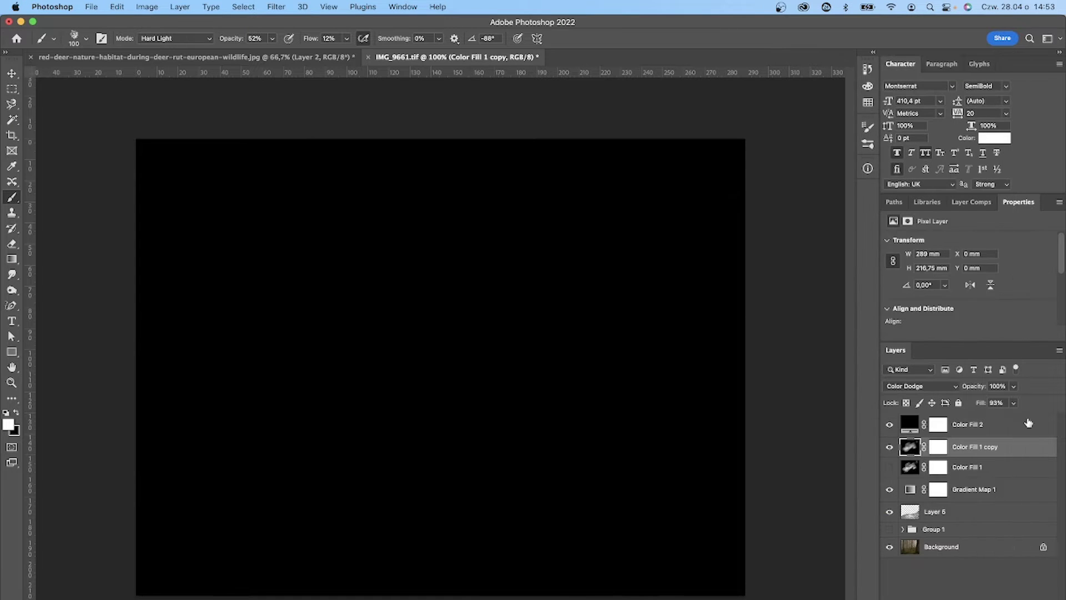
pyautogui.click(1035, 432)
pyautogui.rightClick(1036, 433)
pyautogui.click(928, 278)
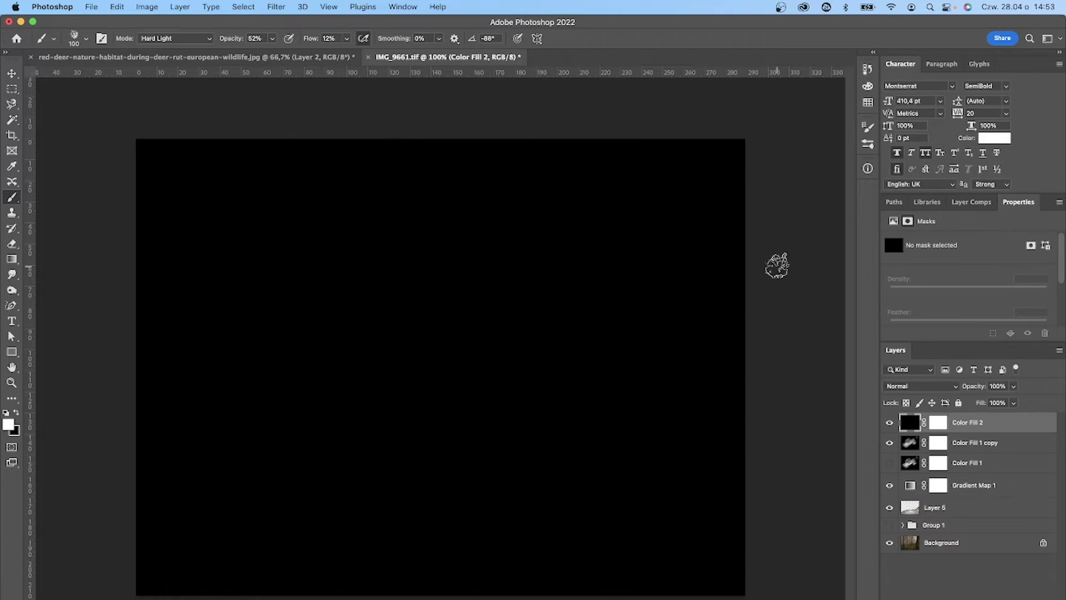
# Render clouds onto the black fill layer at the top of the layer stack
pyautogui.click(303, 7)
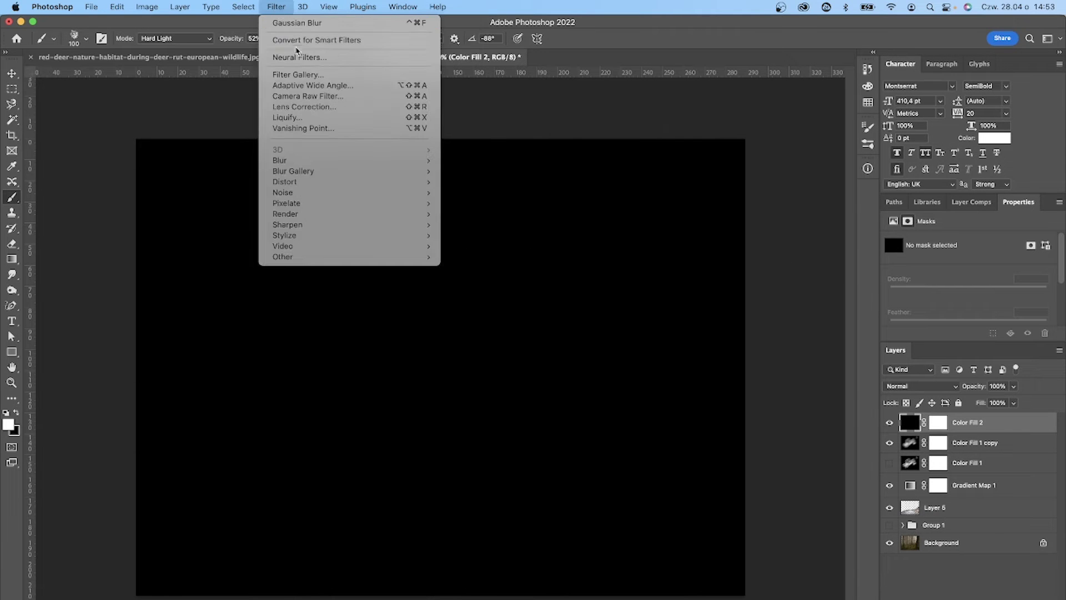
pyautogui.click(467, 254)
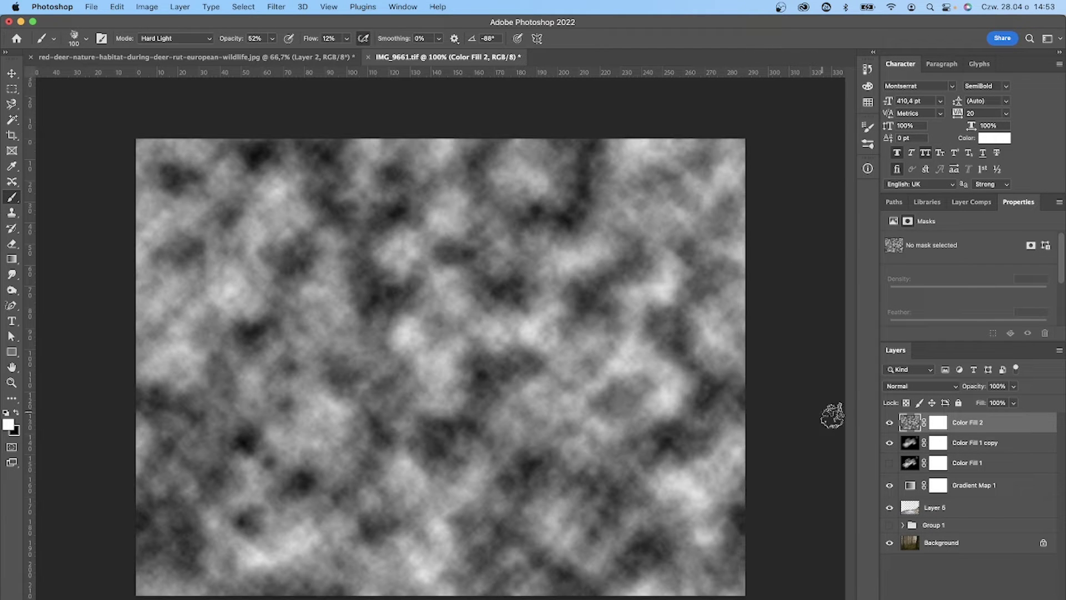
# Set the clouds layer's blend mode to Screen and reduce its fill to 16%
pyautogui.click(921, 386)
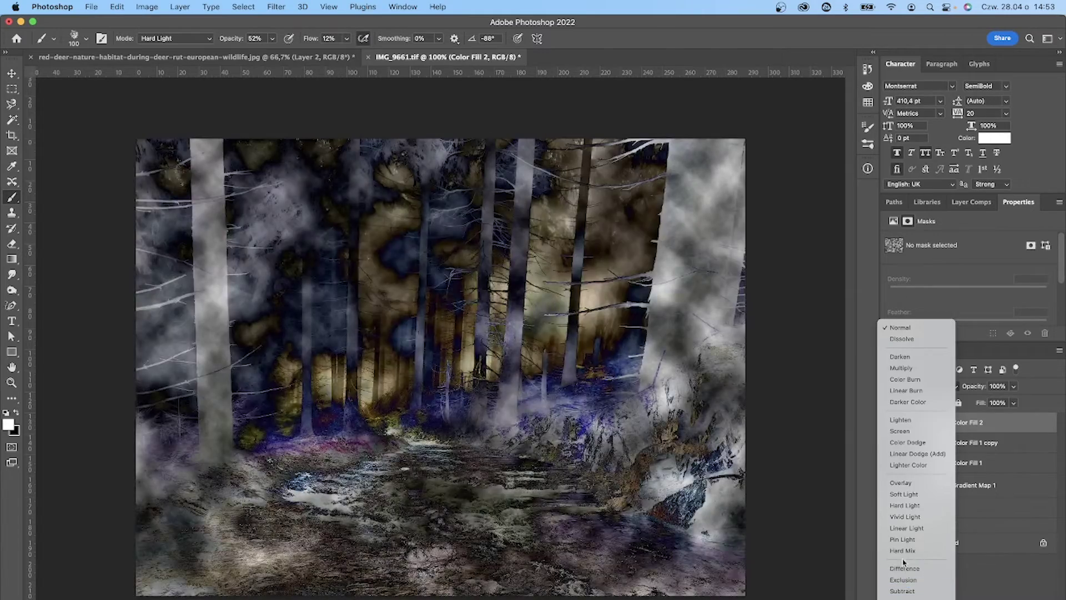
pyautogui.click(903, 540)
pyautogui.click(921, 386)
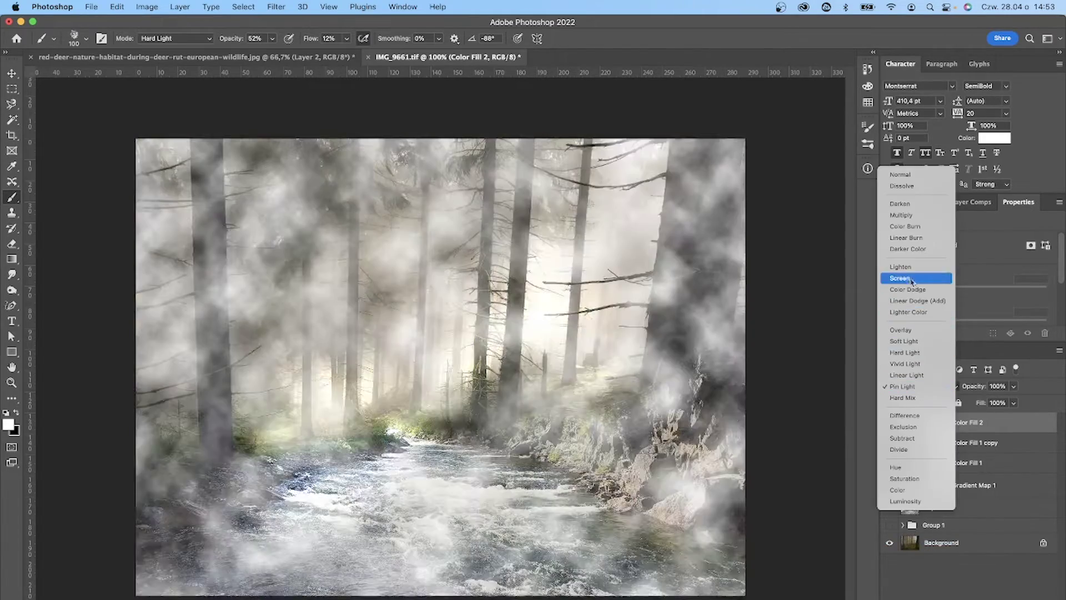
pyautogui.click(911, 278)
pyautogui.moveTo(980, 408)
pyautogui.mouseDown()
pyautogui.moveTo(972, 404)
pyautogui.moveTo(984, 485)
pyautogui.moveTo(997, 498)
pyautogui.moveTo(988, 423)
pyautogui.mouseUp()
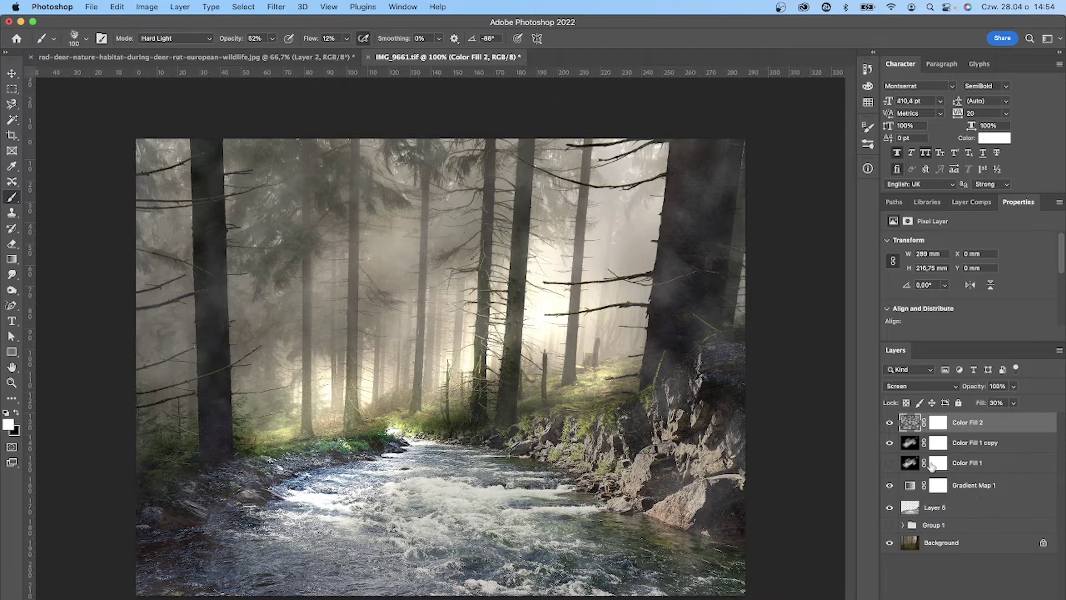
pyautogui.moveTo(976, 407); pyautogui.dragTo(977, 408)
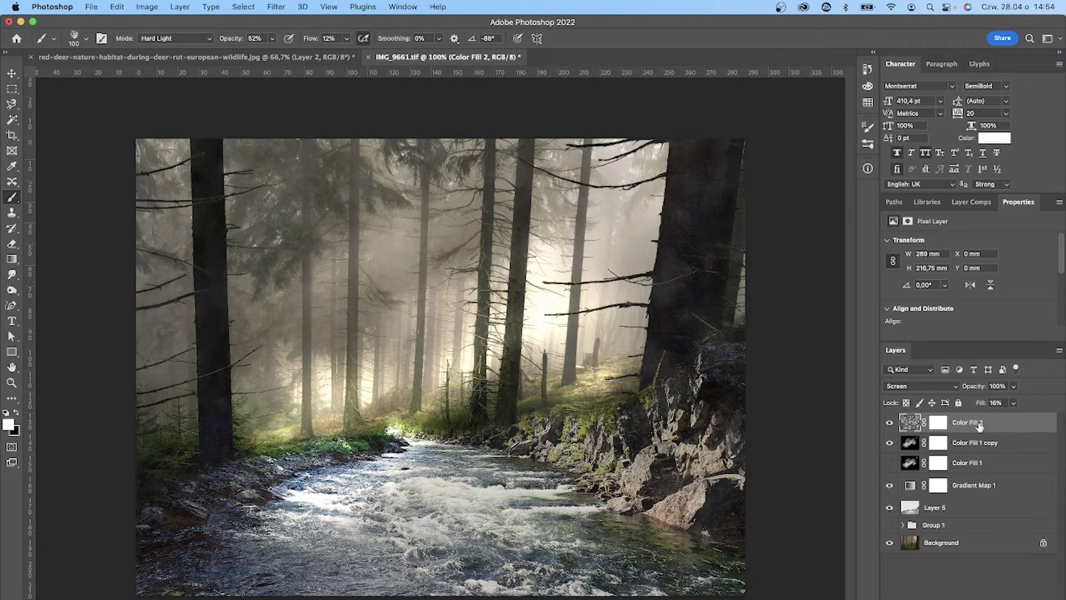
# Add a linear Gradient Fill layer above the clouds and change the gradient's first color stop to yellow
pyautogui.click(992, 595)
pyautogui.click(994, 399)
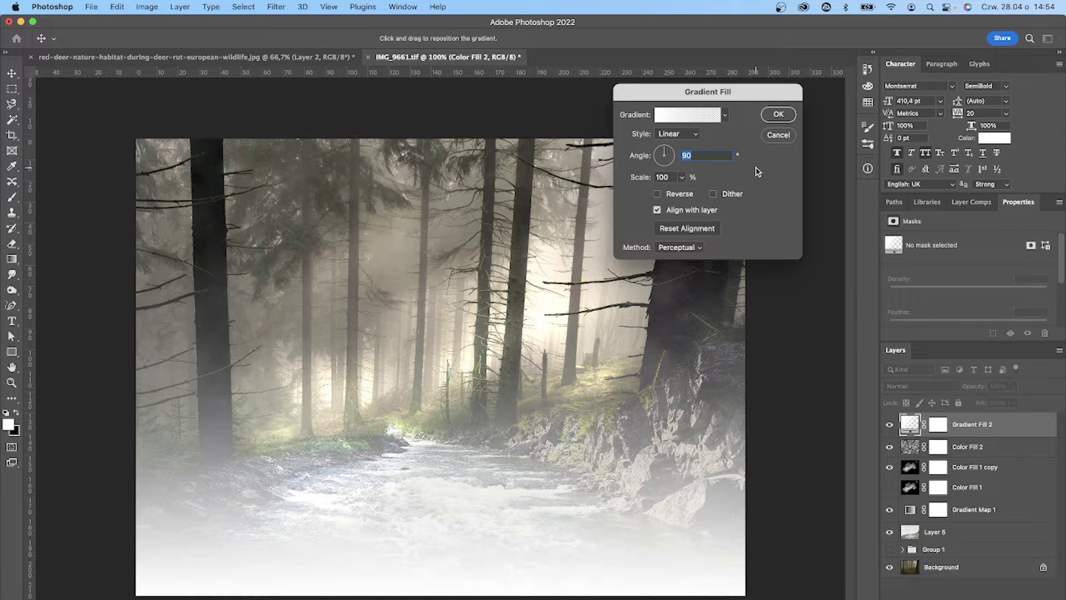
pyautogui.click(688, 115)
pyautogui.click(645, 411)
pyautogui.click(698, 462)
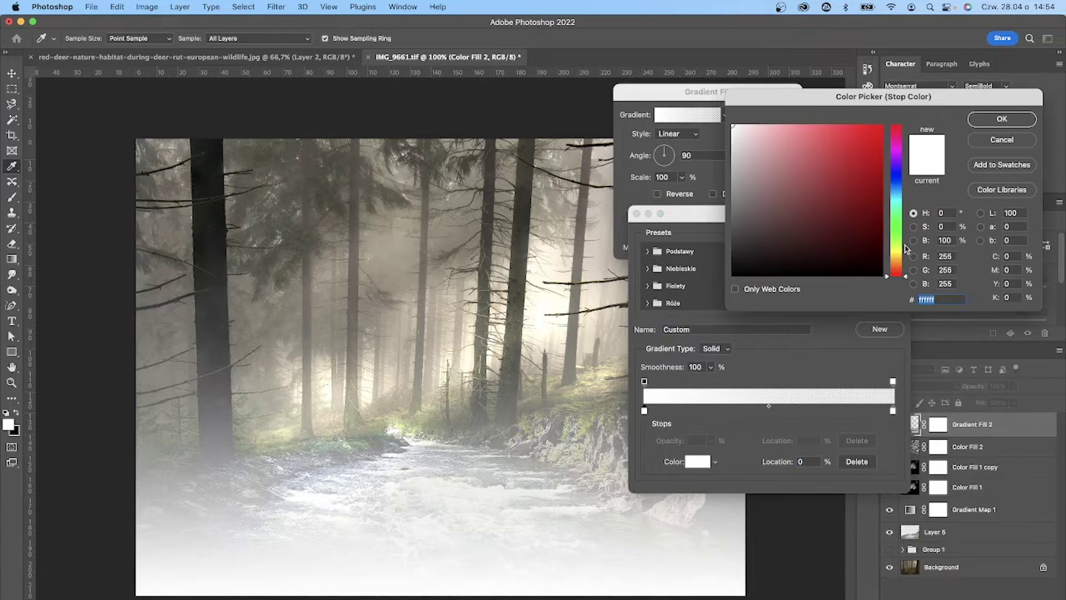
pyautogui.moveTo(897, 272); pyautogui.dragTo(897, 251)
pyautogui.write('ffee00')
pyautogui.press('Tab')
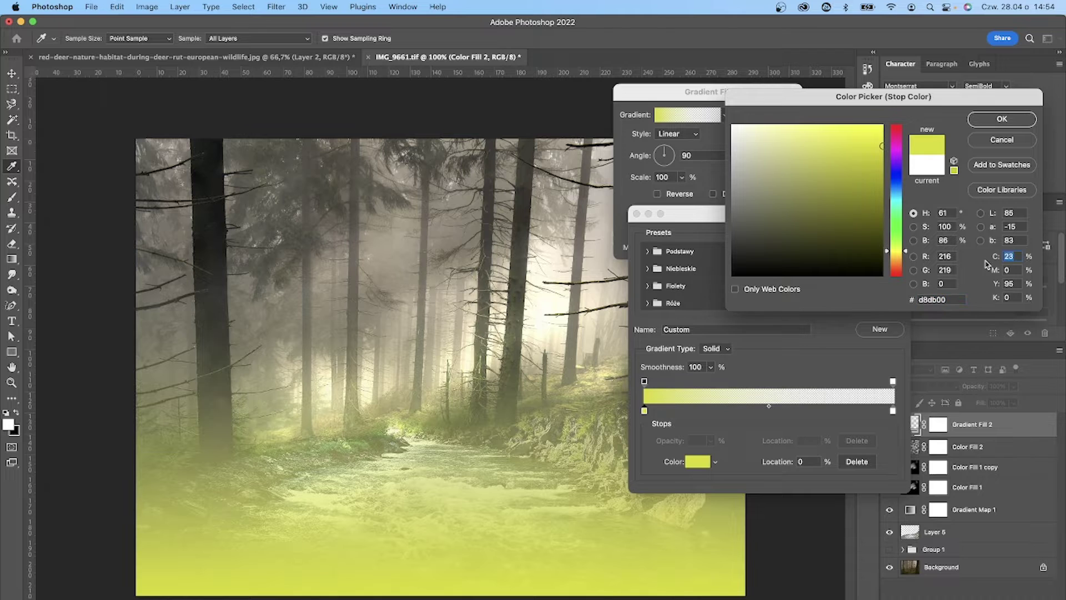
pyautogui.click(1000, 121)
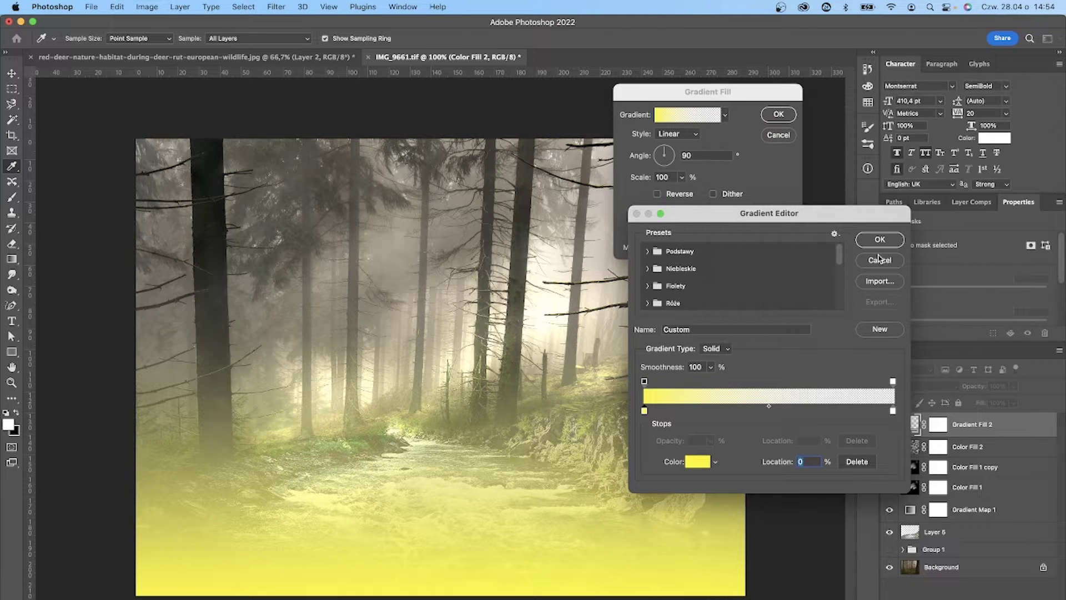
# Set the gradient's end color stop to black (000000) and apply the gradient fill
pyautogui.click(893, 411)
pyautogui.click(698, 462)
pyautogui.click(882, 275)
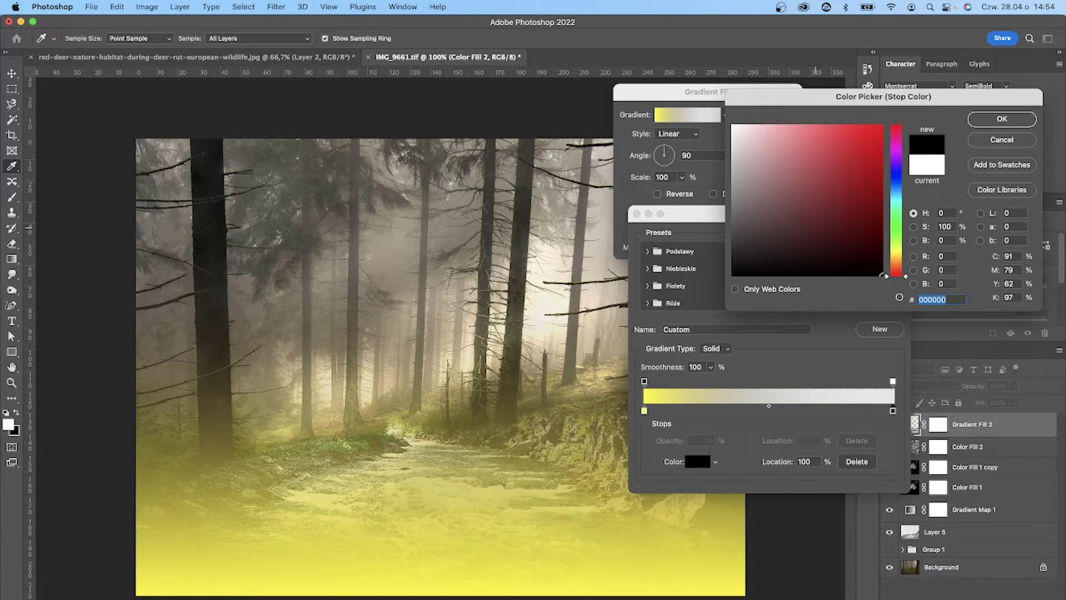
pyautogui.click(1002, 119)
pyautogui.click(880, 240)
pyautogui.click(788, 117)
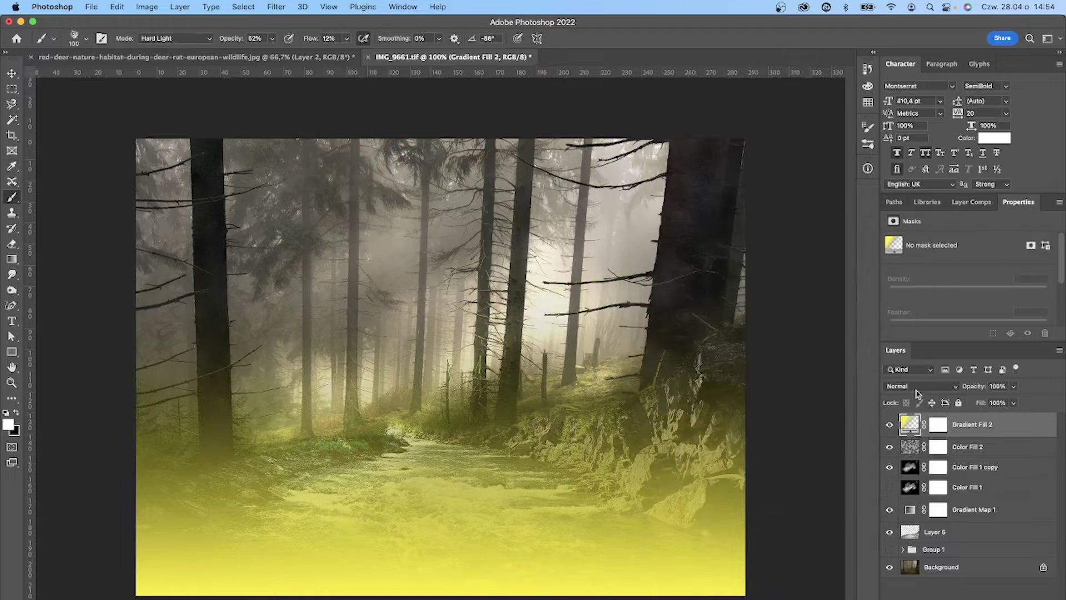
# Set the yellow gradient layer's blend mode to Hue and compare the image with and without it
pyautogui.click(916, 386)
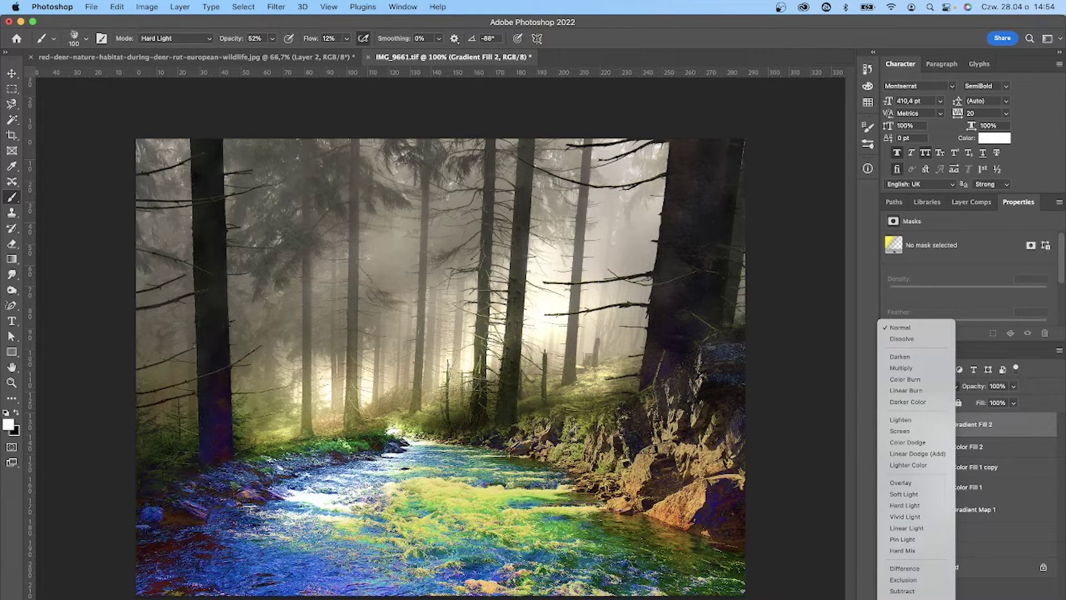
pyautogui.click(914, 386)
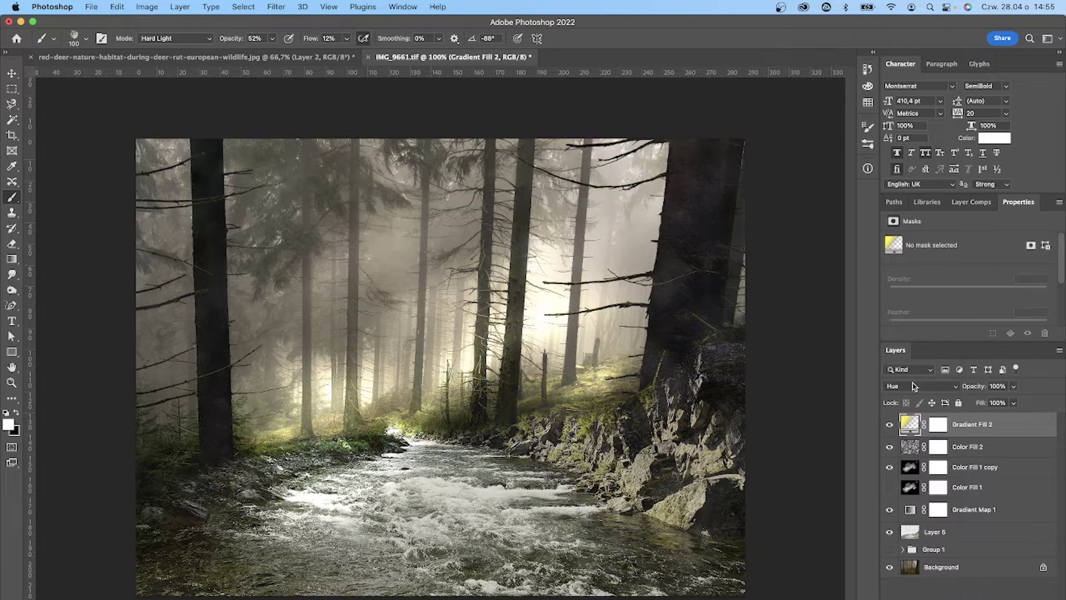
pyautogui.click(891, 425)
pyautogui.click(890, 425)
pyautogui.click(889, 426)
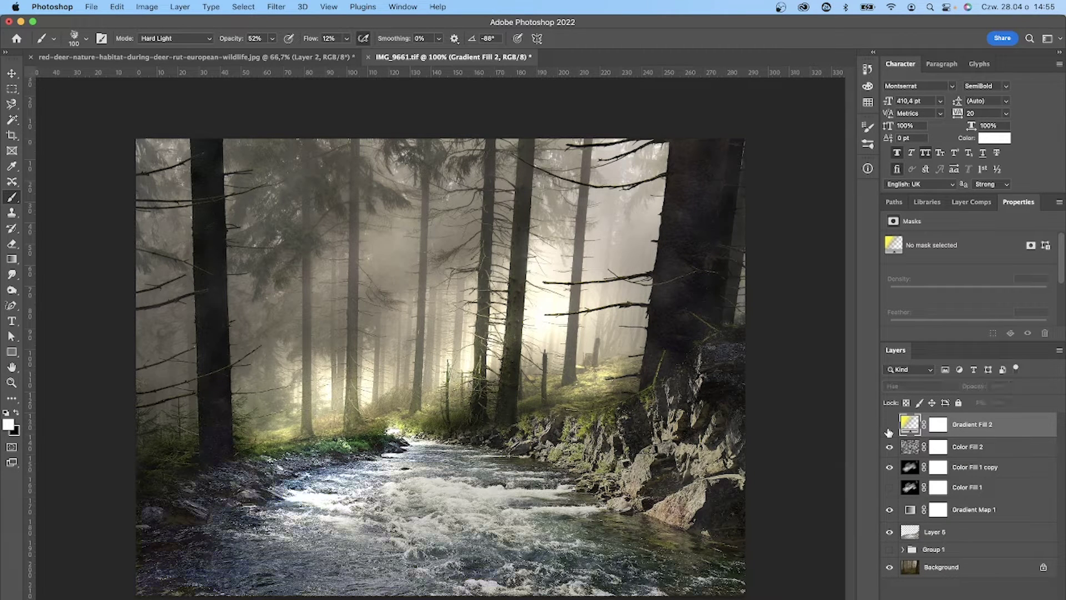
pyautogui.click(888, 431)
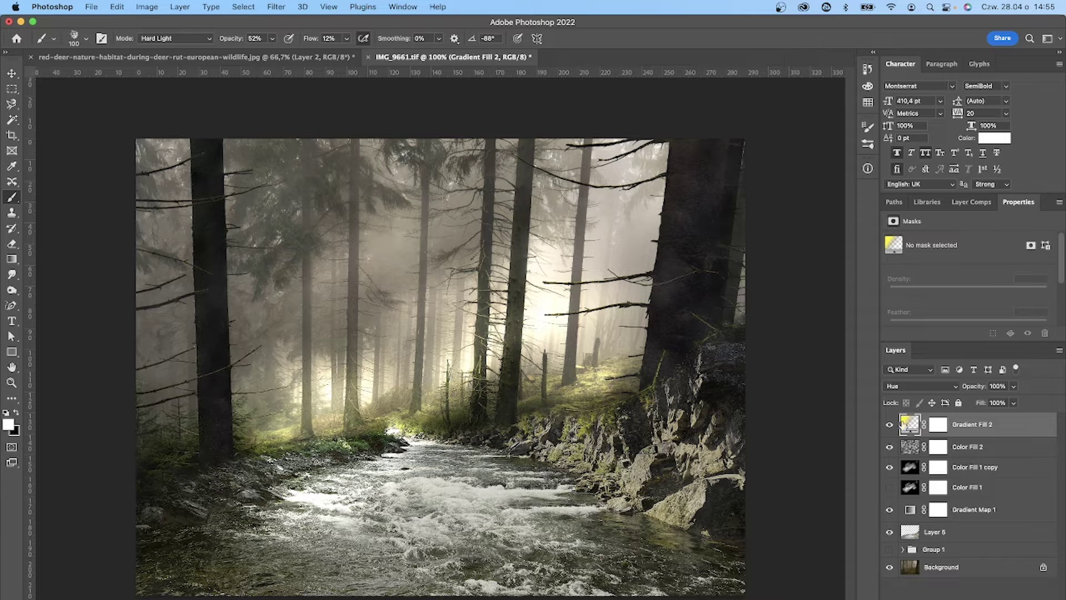
# Duplicate the Layer 5 river layer and hide the copy
pyautogui.click(989, 534)
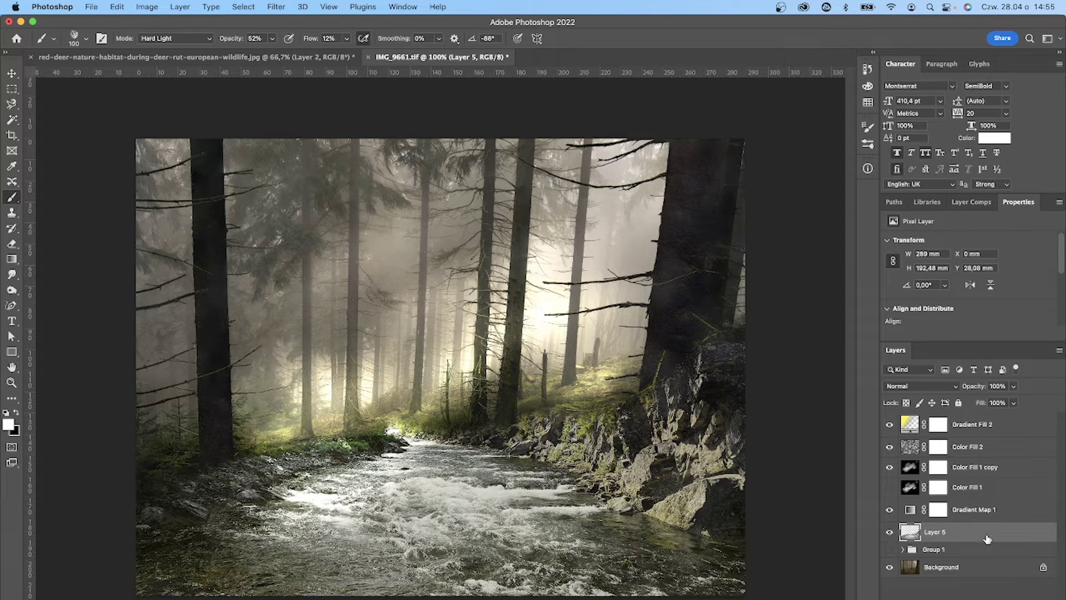
pyautogui.press('super+j')
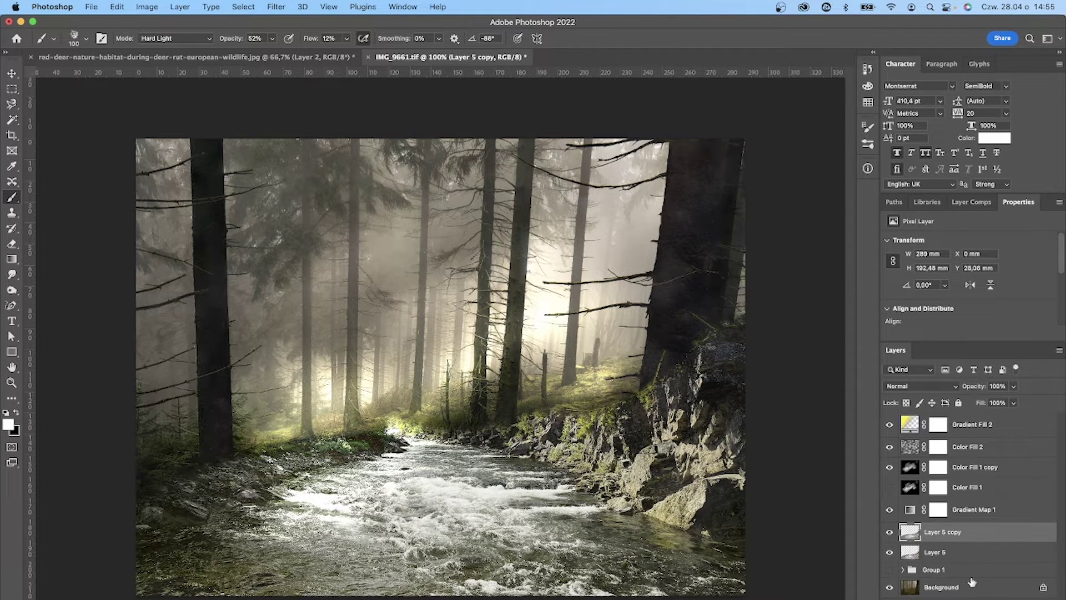
pyautogui.click(889, 532)
pyautogui.click(890, 532)
pyautogui.click(890, 532)
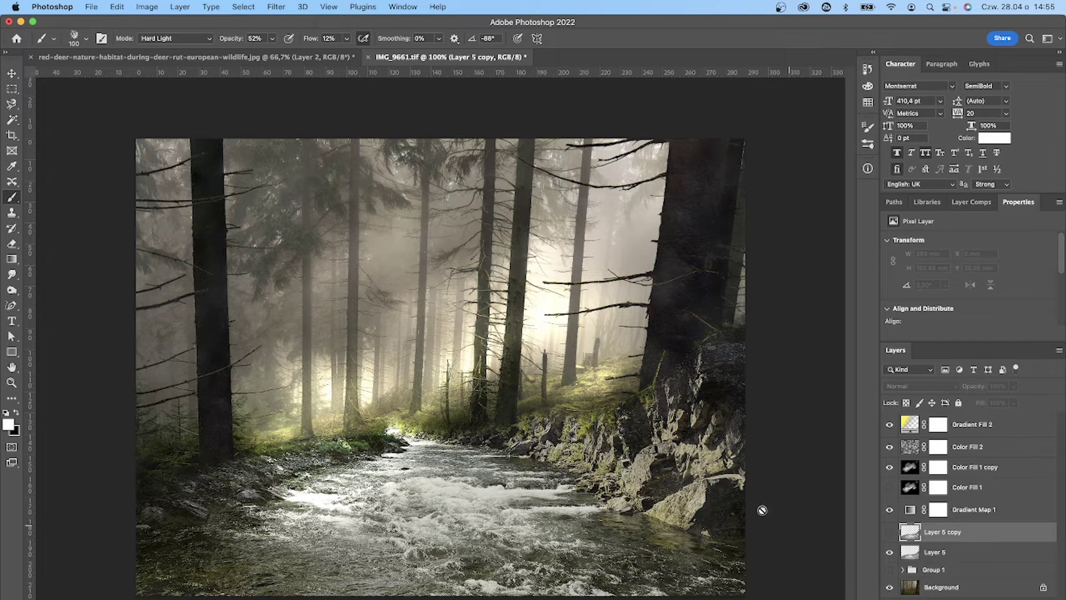
# Show the Info readout and sample the colors of the rocks on the river bank with the Eyedropper
pyautogui.press('i')
pyautogui.click(403, 8)
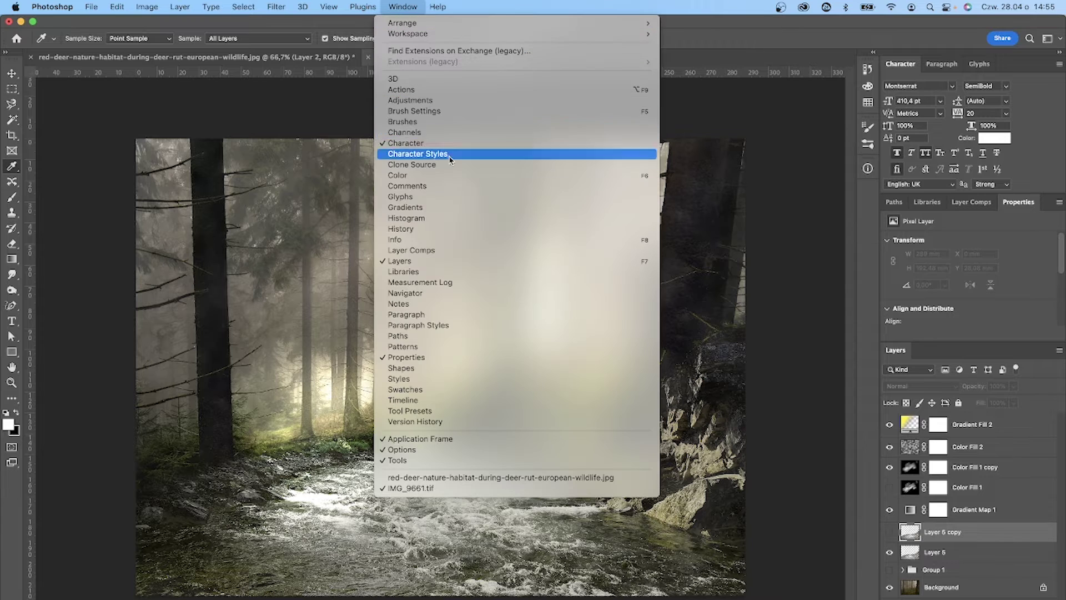
pyautogui.click(435, 240)
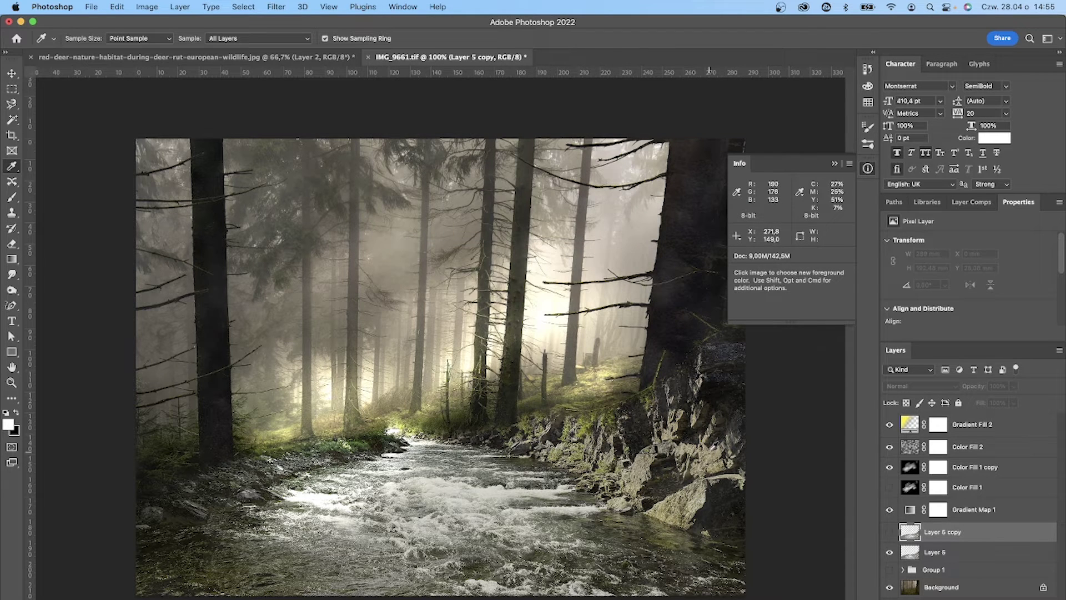
pyautogui.click(722, 414)
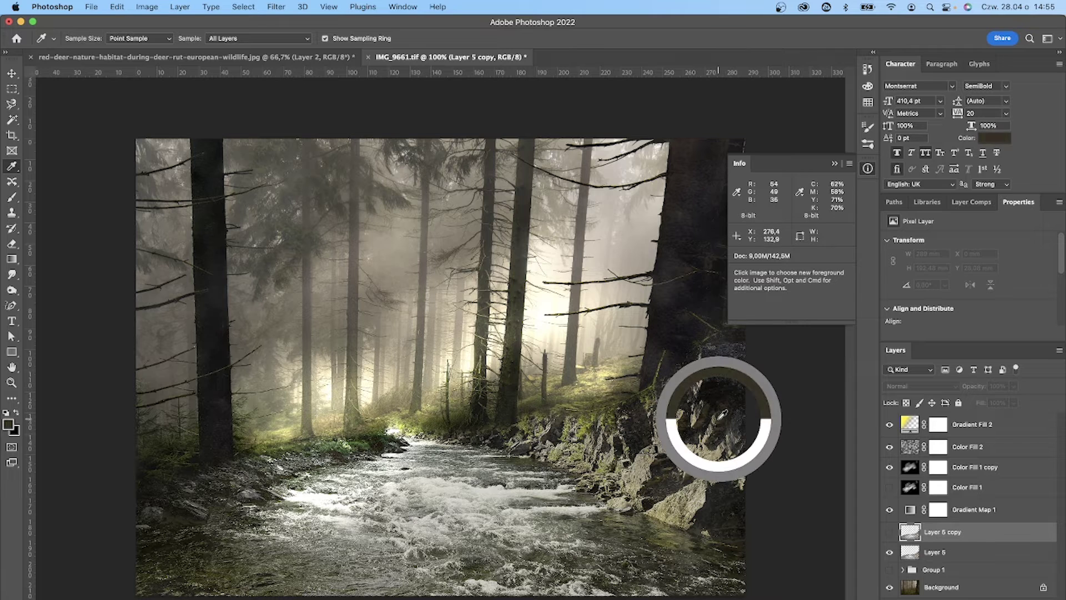
pyautogui.moveTo(723, 413); pyautogui.dragTo(698, 496)
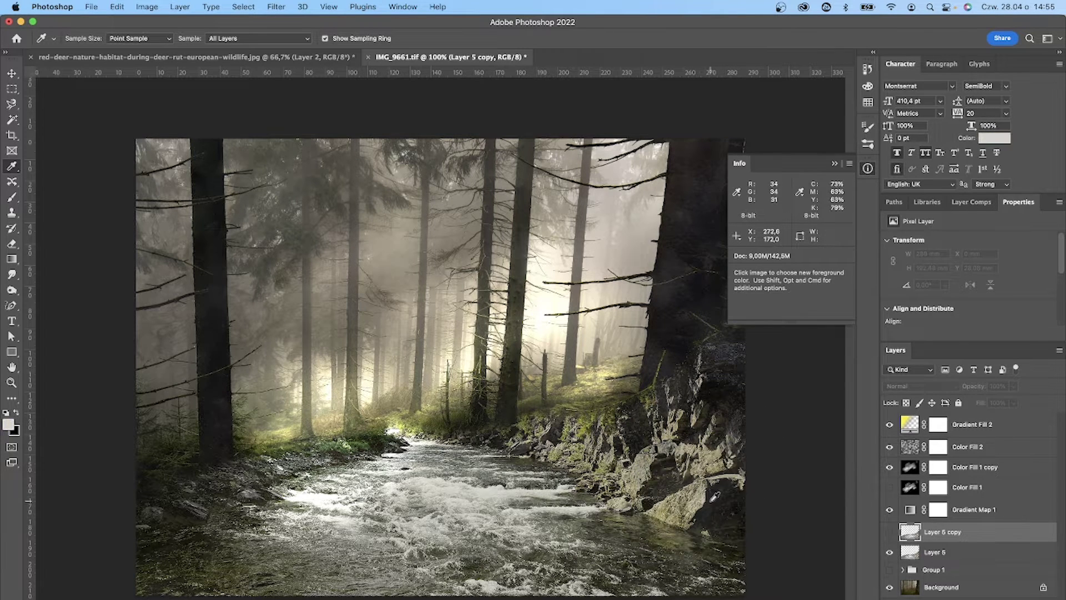
# Add a Selective Color adjustment above the river copy, setting Neutrals to Cyan +45% and Magenta +43%
pyautogui.click(976, 599)
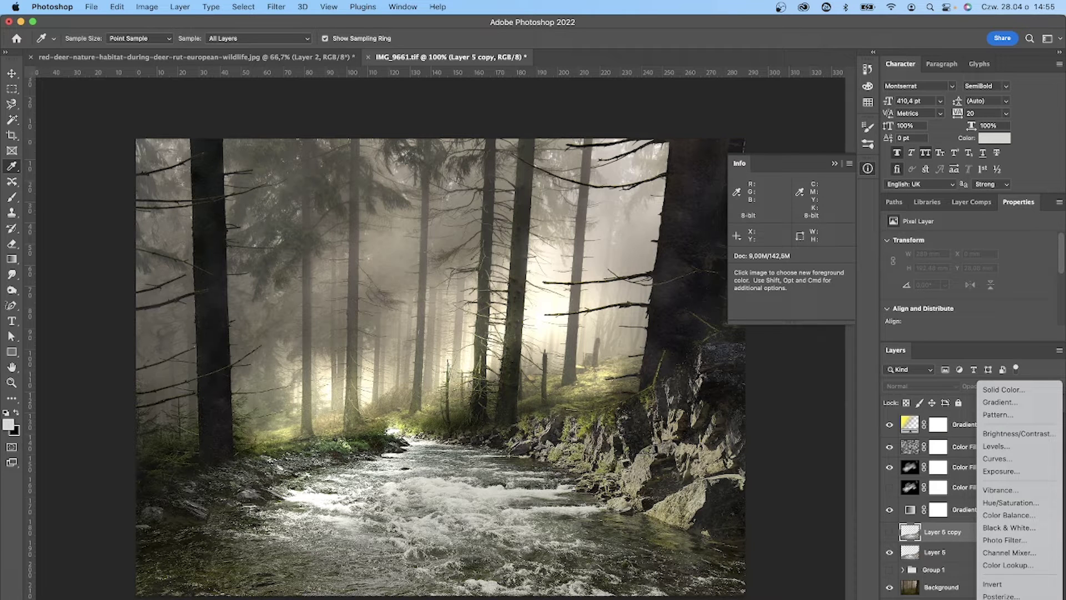
pyautogui.click(1008, 599)
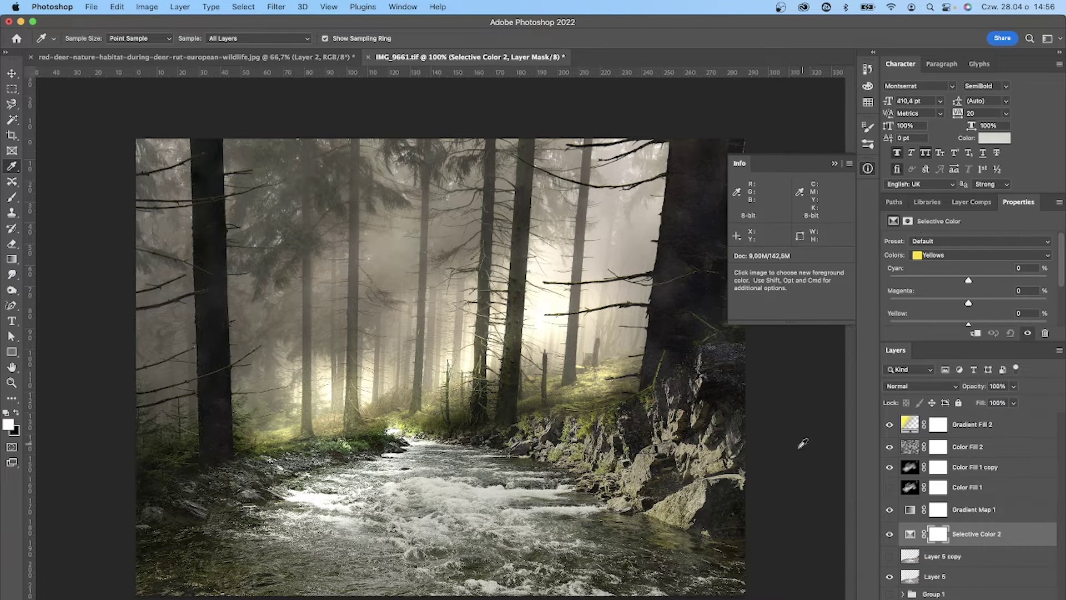
pyautogui.click(961, 255)
pyautogui.click(965, 303)
pyautogui.moveTo(969, 280); pyautogui.dragTo(1003, 303)
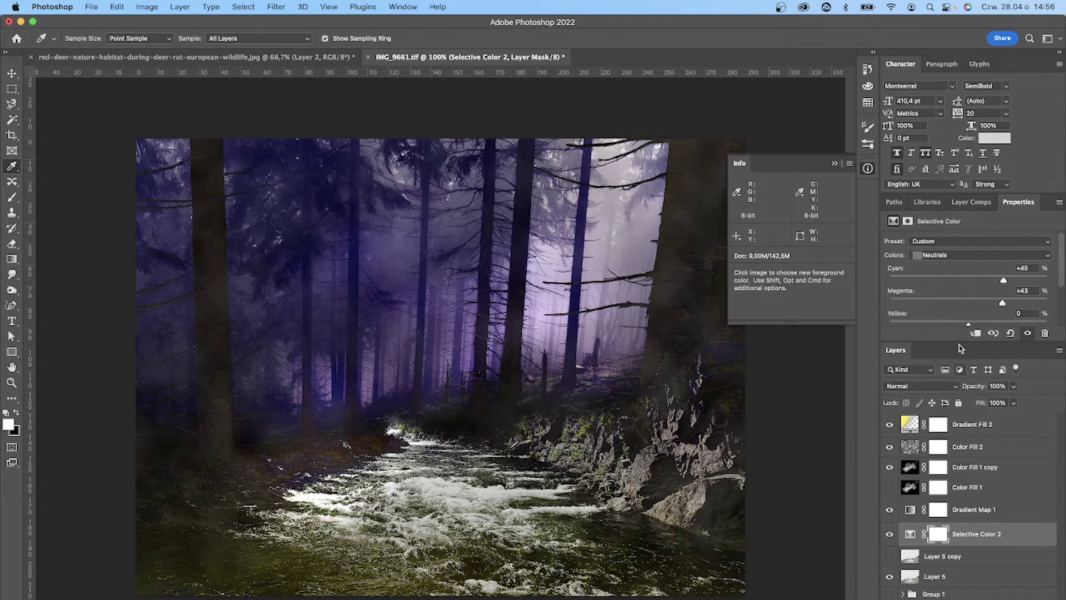
pyautogui.moveTo(959, 344); pyautogui.dragTo(964, 404)
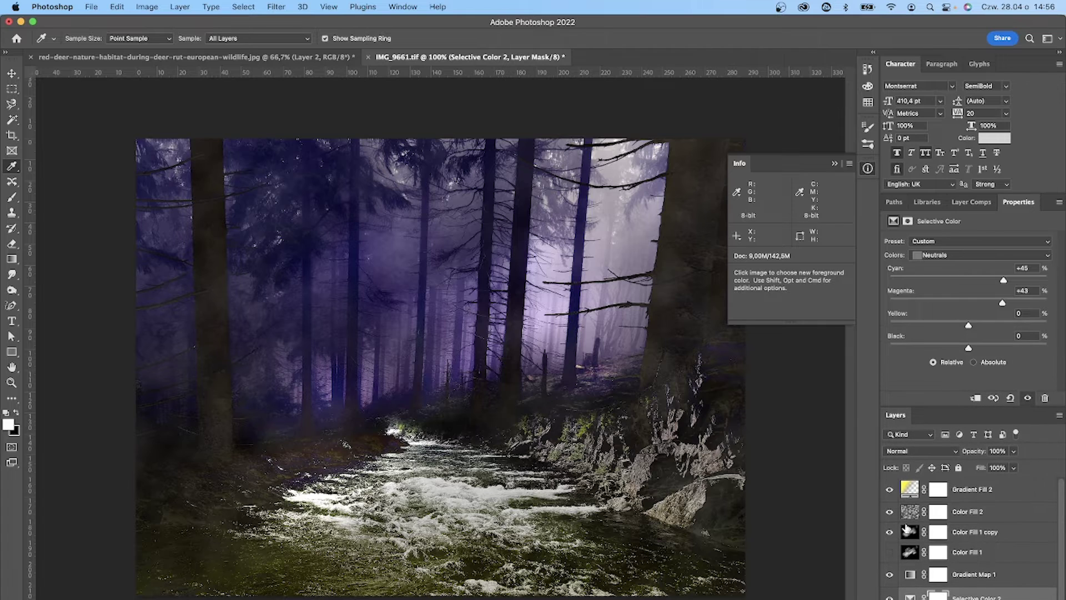
# Clip the Selective Color adjustment to the river layer below and compare the image with and without it
pyautogui.rightClick(992, 595)
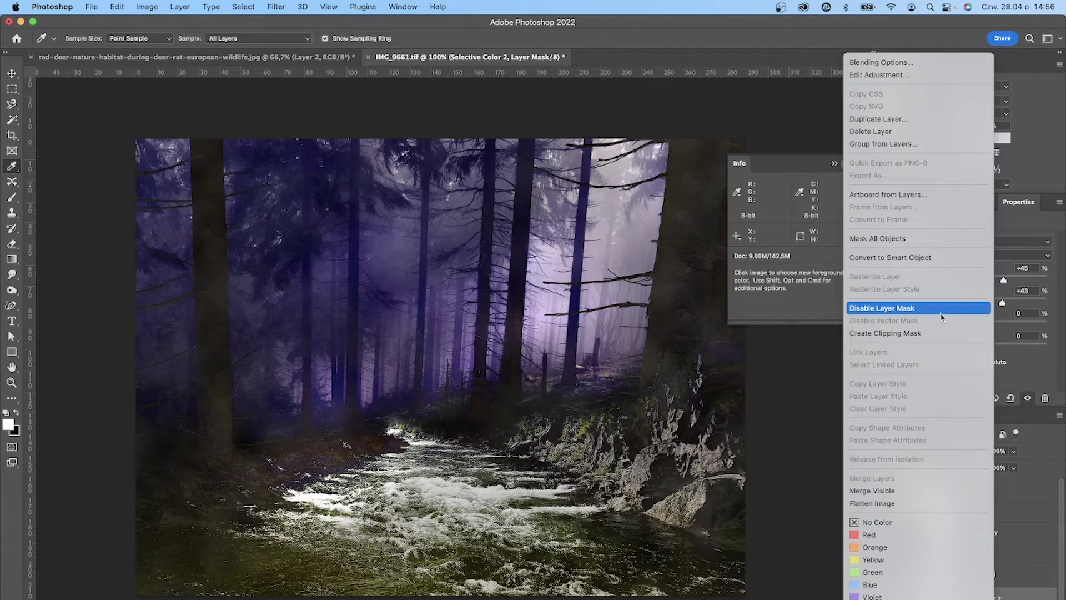
pyautogui.click(922, 333)
pyautogui.click(891, 598)
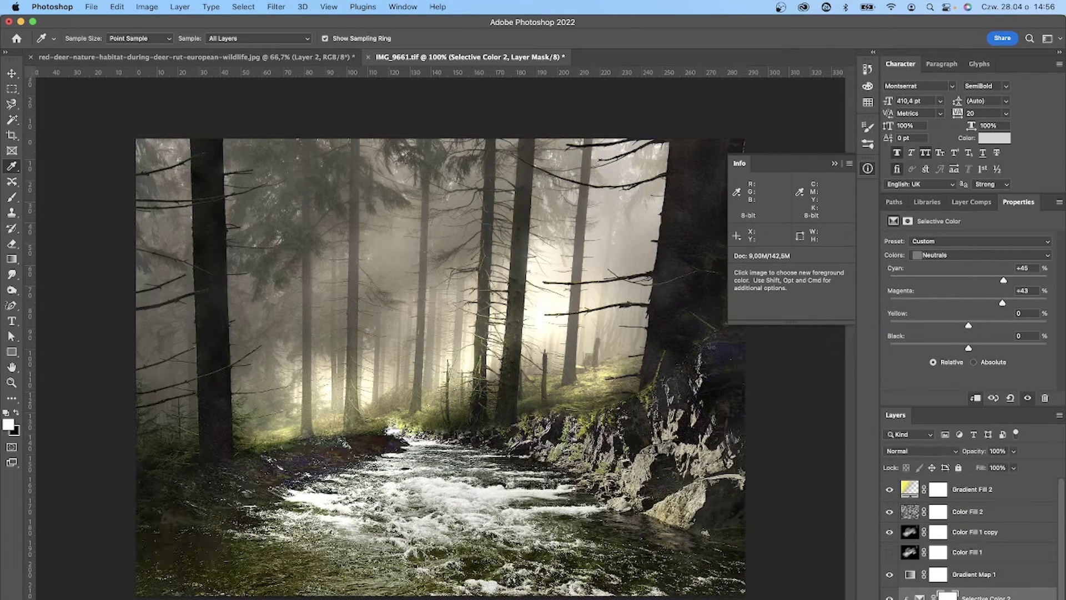
pyautogui.click(891, 598)
pyautogui.click(891, 598)
# Set the Neutrals in the Selective Color adjustment to Yellow +91% and Black +100%
pyautogui.moveTo(926, 327); pyautogui.dragTo(1040, 328)
pyautogui.moveTo(970, 348); pyautogui.dragTo(1031, 349)
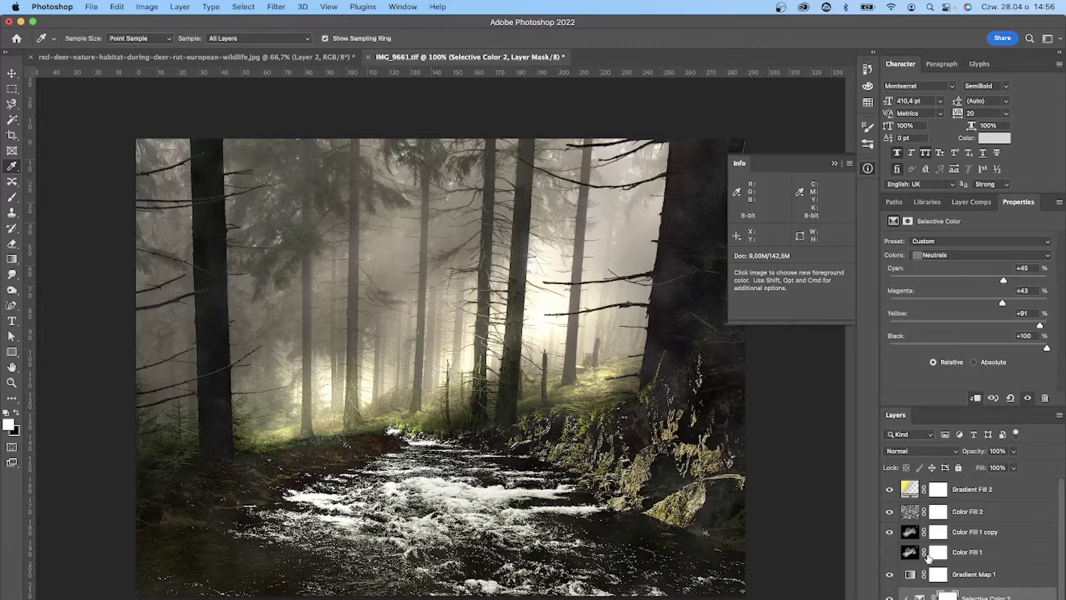
# Compare the image with and without the Selective Color adjustment, and invert its layer mask to black
pyautogui.moveTo(947, 588); pyautogui.dragTo(944, 580)
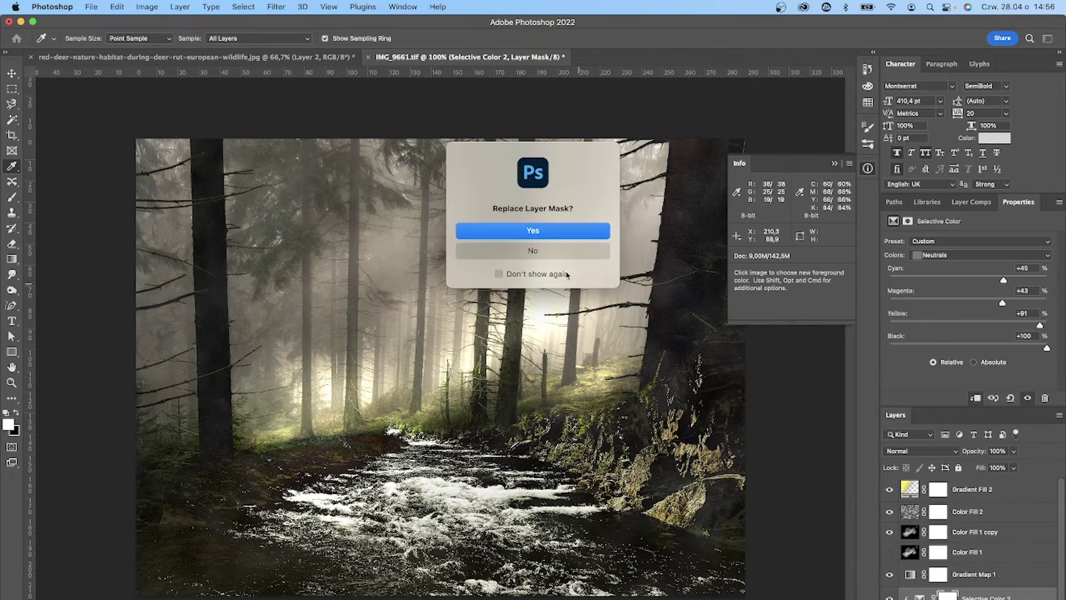
pyautogui.click(554, 250)
pyautogui.click(891, 597)
pyautogui.click(890, 598)
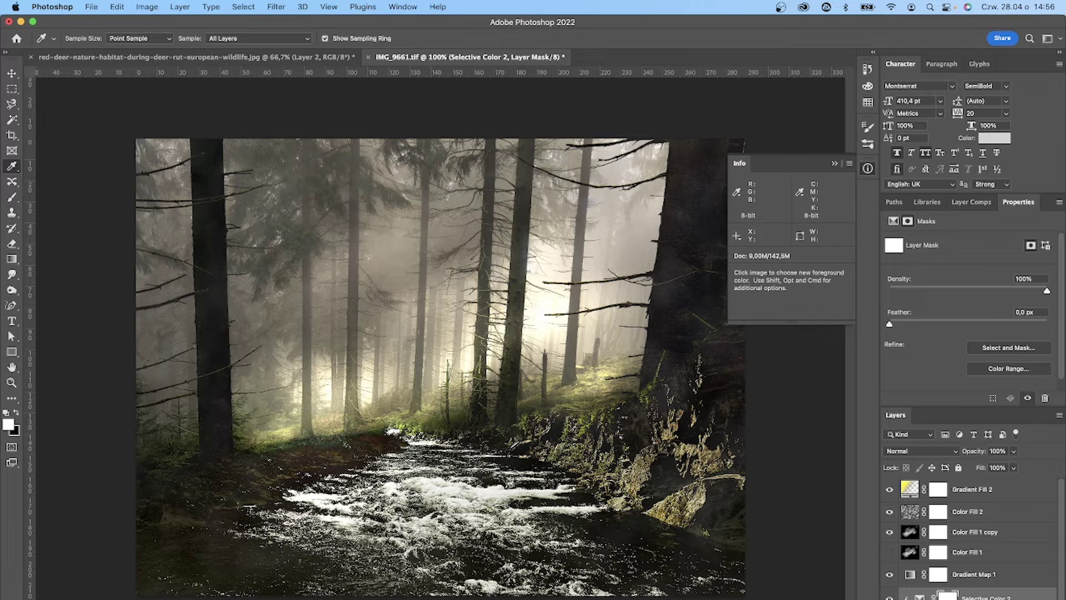
pyautogui.press('super+i')
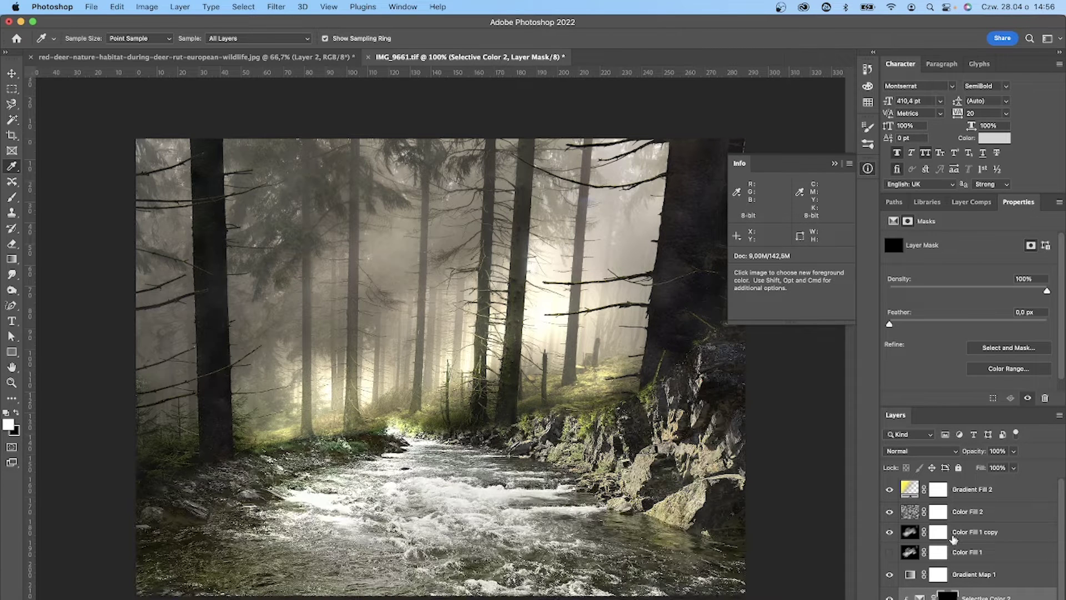
# Paint the Selective Color mask white over the rocks on the river's right bank, using a 100 px textured brush
pyautogui.press('b')
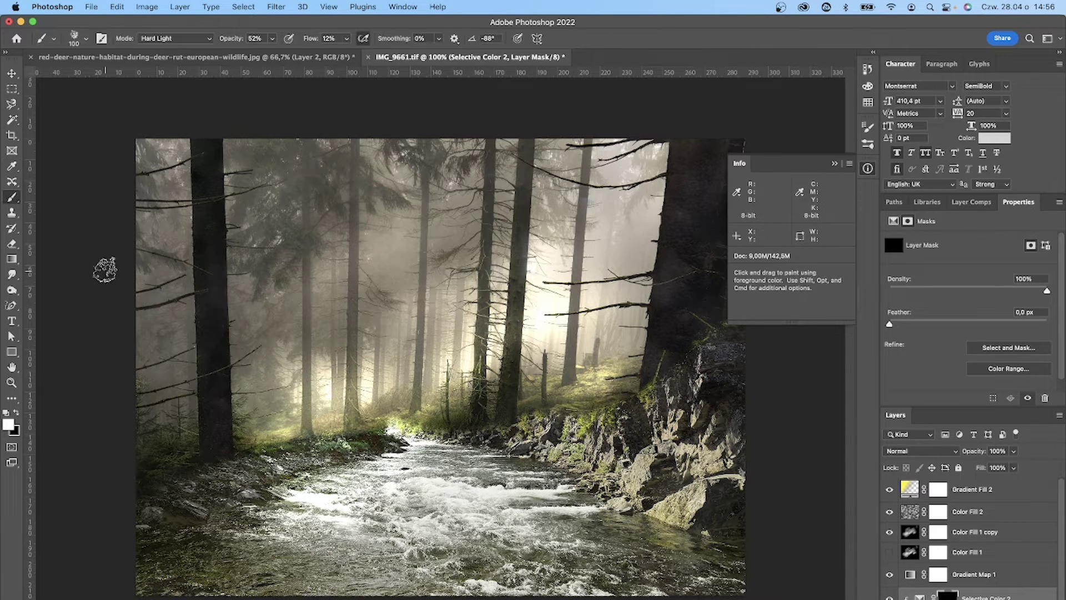
pyautogui.click(12, 199)
pyautogui.click(86, 39)
pyautogui.click(722, 500)
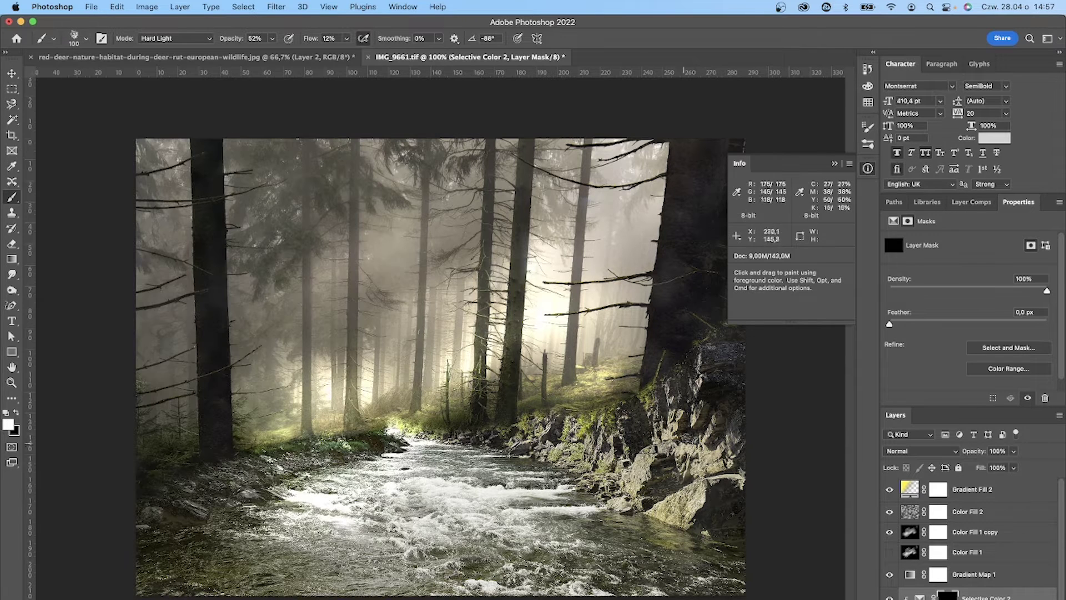
pyautogui.moveTo(714, 487)
pyautogui.mouseDown()
pyautogui.moveTo(675, 503)
pyautogui.moveTo(649, 471)
pyautogui.moveTo(702, 441)
pyautogui.moveTo(682, 428)
pyautogui.moveTo(628, 452)
pyautogui.moveTo(581, 439)
pyautogui.moveTo(618, 418)
pyautogui.moveTo(547, 443)
pyautogui.moveTo(735, 531)
pyautogui.moveTo(690, 449)
pyautogui.moveTo(728, 491)
pyautogui.moveTo(706, 509)
pyautogui.moveTo(685, 416)
pyautogui.mouseUp()
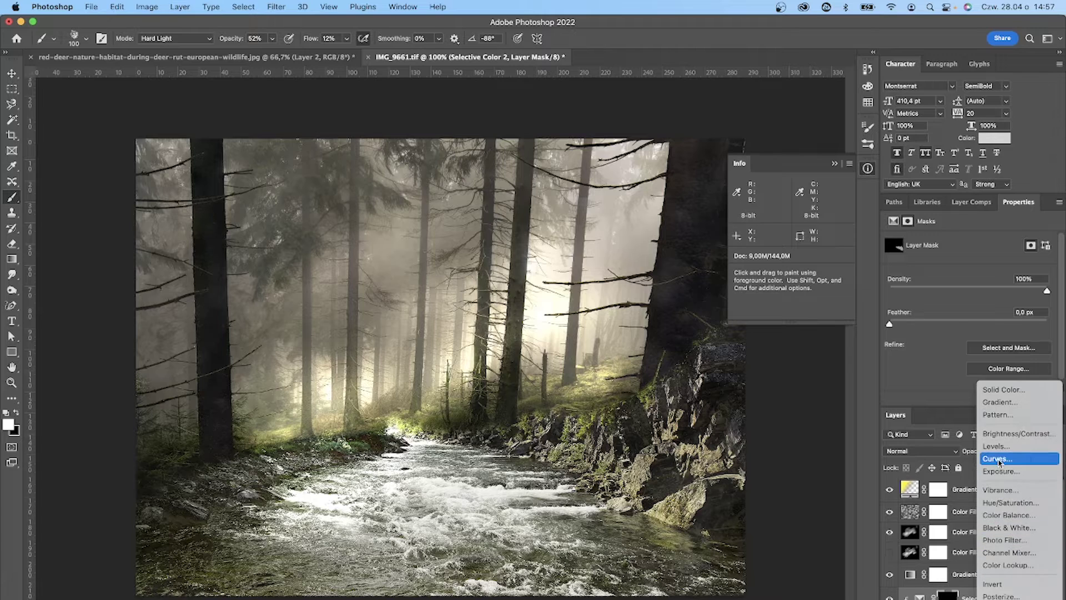
# Add a Curves adjustment clipped to the river copy, pull its shadows and midtones down, and invert its layer mask to black
pyautogui.click(999, 461)
pyautogui.click(976, 399)
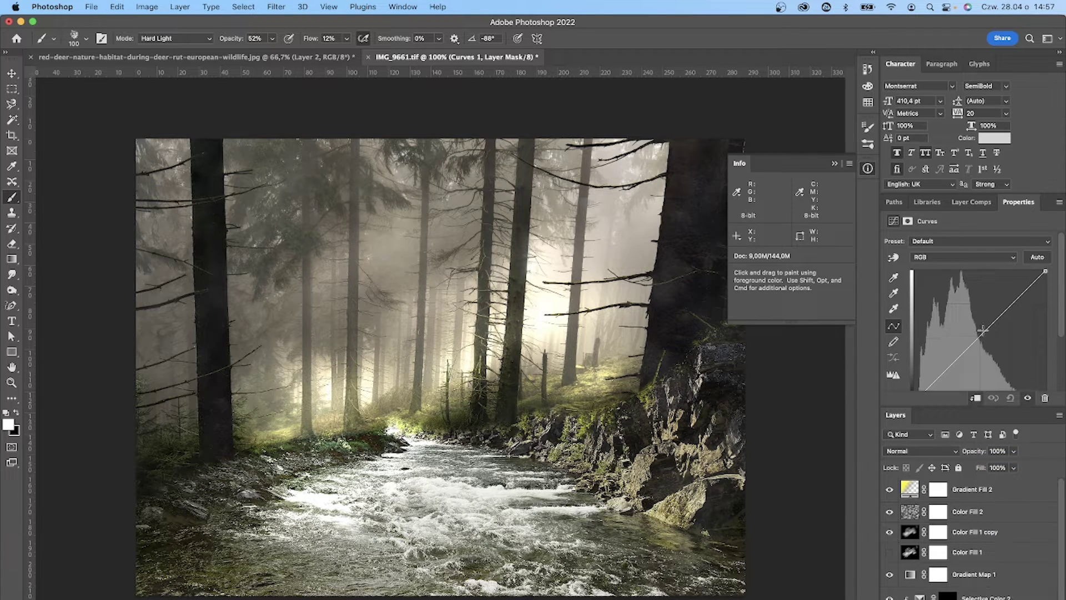
pyautogui.moveTo(944, 371); pyautogui.dragTo(955, 386)
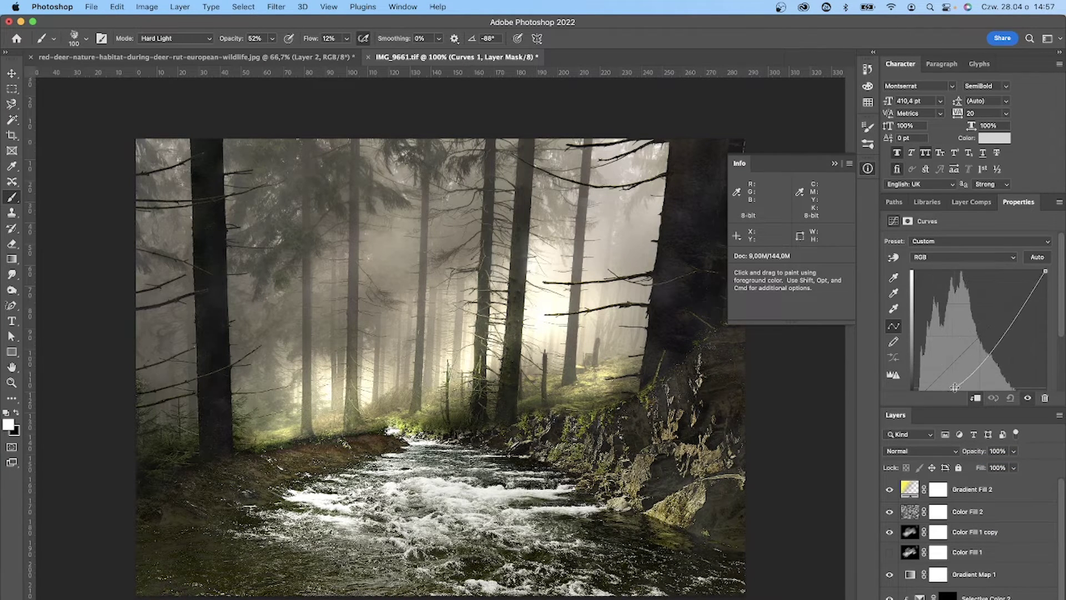
pyautogui.click(948, 598)
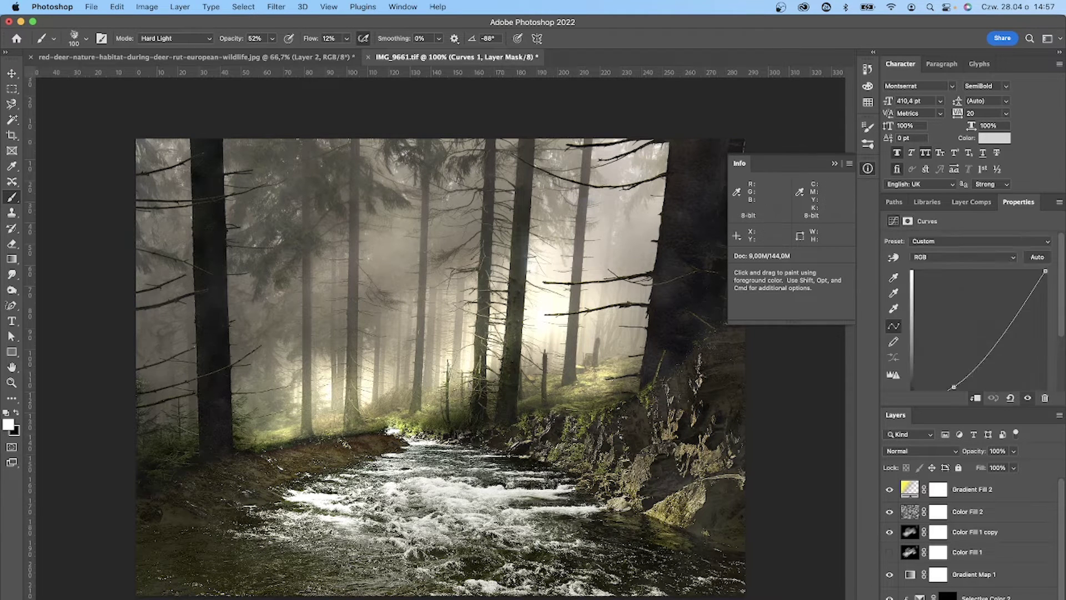
pyautogui.press('super+i')
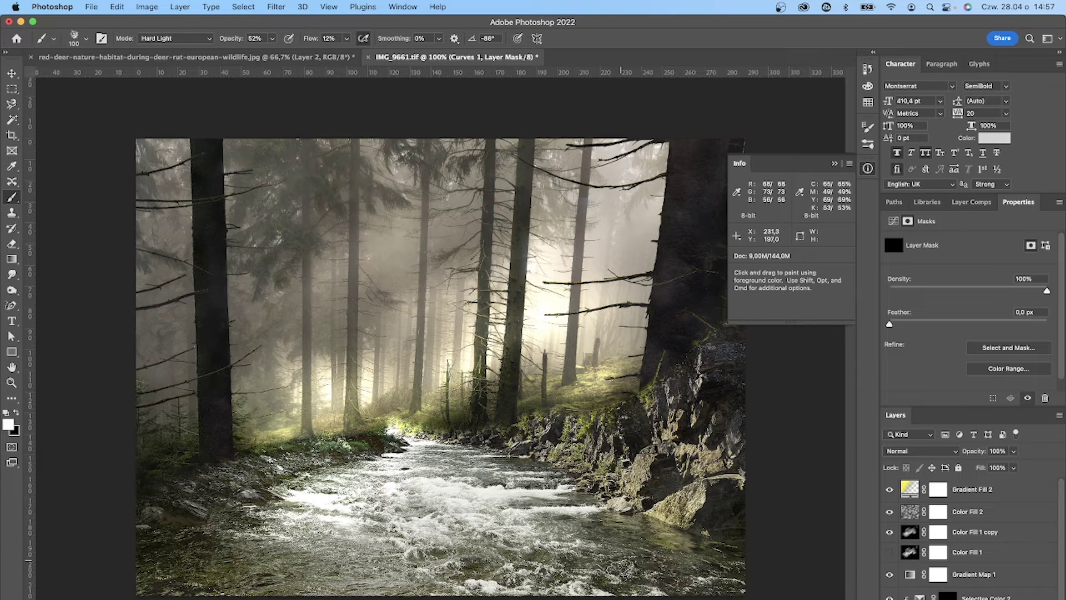
# Paint the Curves mask white over the right-hand rocks, both riverbanks and the foreground water
pyautogui.moveTo(686, 523)
pyautogui.mouseDown()
pyautogui.moveTo(689, 492)
pyautogui.moveTo(734, 491)
pyautogui.moveTo(697, 475)
pyautogui.moveTo(680, 447)
pyautogui.moveTo(644, 461)
pyautogui.moveTo(611, 456)
pyautogui.mouseUp()
pyautogui.moveTo(577, 420)
pyautogui.mouseDown()
pyautogui.moveTo(489, 423)
pyautogui.moveTo(686, 393)
pyautogui.moveTo(724, 432)
pyautogui.moveTo(651, 471)
pyautogui.moveTo(681, 434)
pyautogui.moveTo(708, 489)
pyautogui.moveTo(708, 462)
pyautogui.moveTo(569, 459)
pyautogui.moveTo(702, 472)
pyautogui.moveTo(688, 432)
pyautogui.moveTo(715, 518)
pyautogui.moveTo(620, 428)
pyautogui.moveTo(551, 453)
pyautogui.mouseUp()
pyautogui.moveTo(269, 463)
pyautogui.mouseDown()
pyautogui.moveTo(319, 448)
pyautogui.moveTo(208, 493)
pyautogui.moveTo(149, 540)
pyautogui.moveTo(317, 547)
pyautogui.moveTo(364, 571)
pyautogui.moveTo(442, 578)
pyautogui.mouseUp()
pyautogui.moveTo(716, 569)
pyautogui.mouseDown()
pyautogui.moveTo(743, 572)
pyautogui.moveTo(634, 531)
pyautogui.moveTo(605, 558)
pyautogui.moveTo(479, 593)
pyautogui.moveTo(383, 547)
pyautogui.mouseUp()
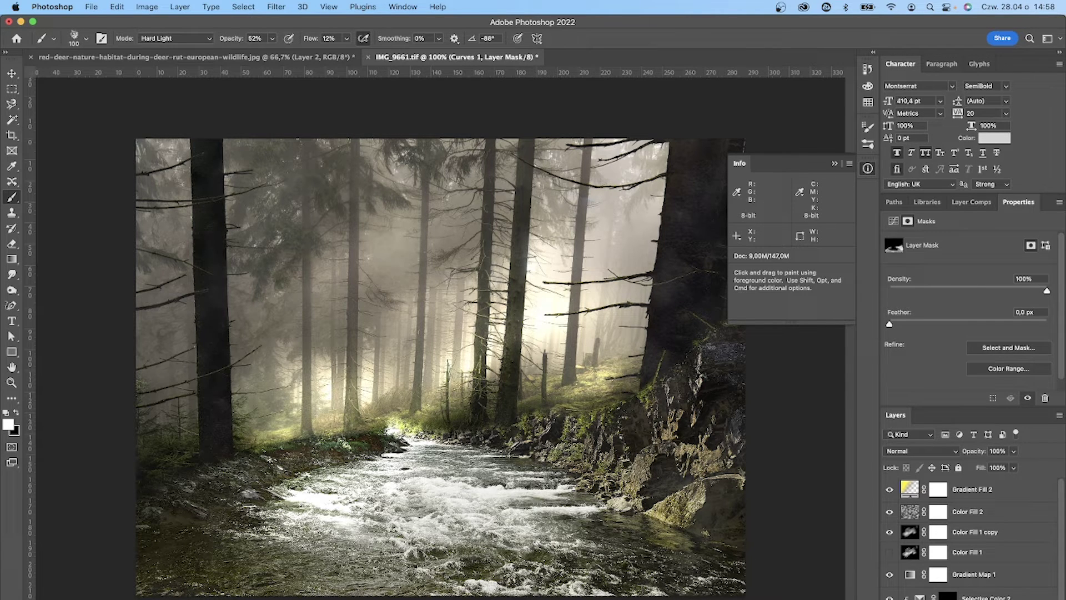
# Add an Exposure adjustment clipped to the river copy with Exposure -1,13, and compare the image with and without it
pyautogui.click(976, 599)
pyautogui.click(1003, 472)
pyautogui.moveTo(968, 271); pyautogui.dragTo(960, 271)
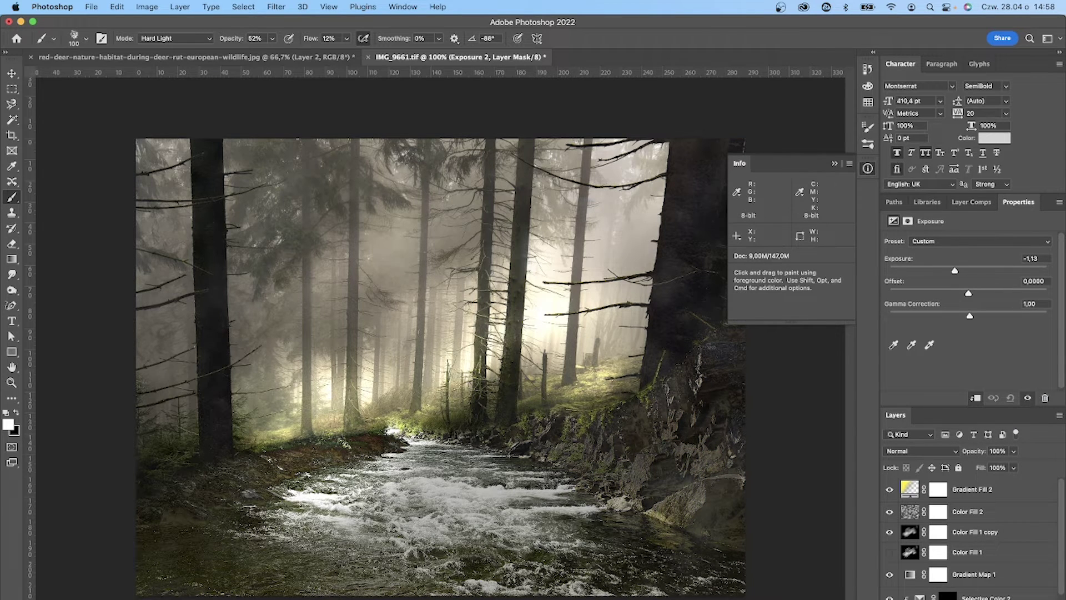
pyautogui.click(1028, 398)
pyautogui.click(1028, 398)
pyautogui.click(1027, 398)
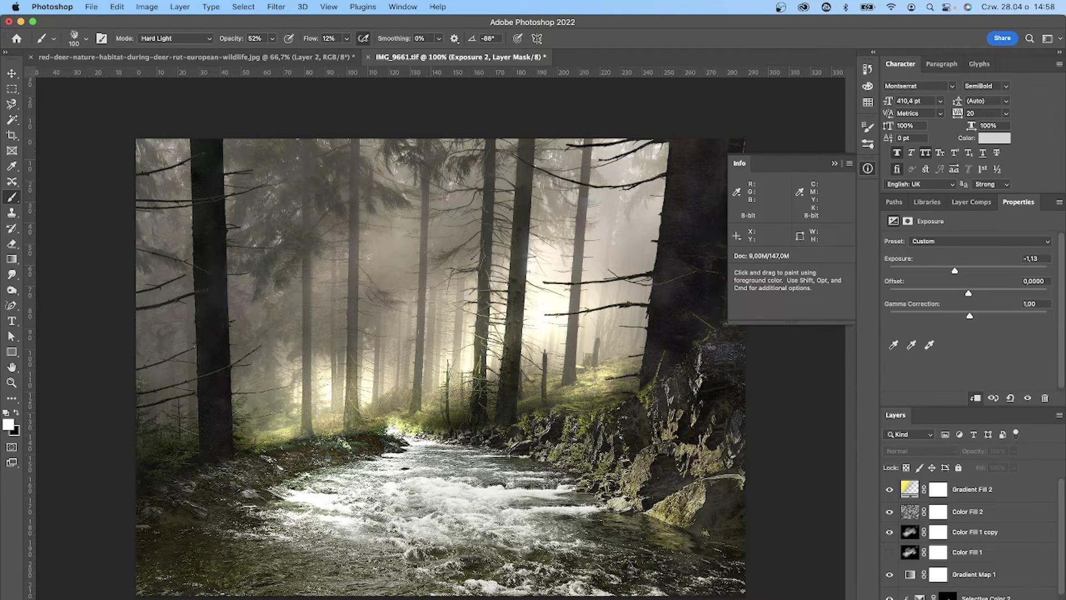
pyautogui.click(948, 596)
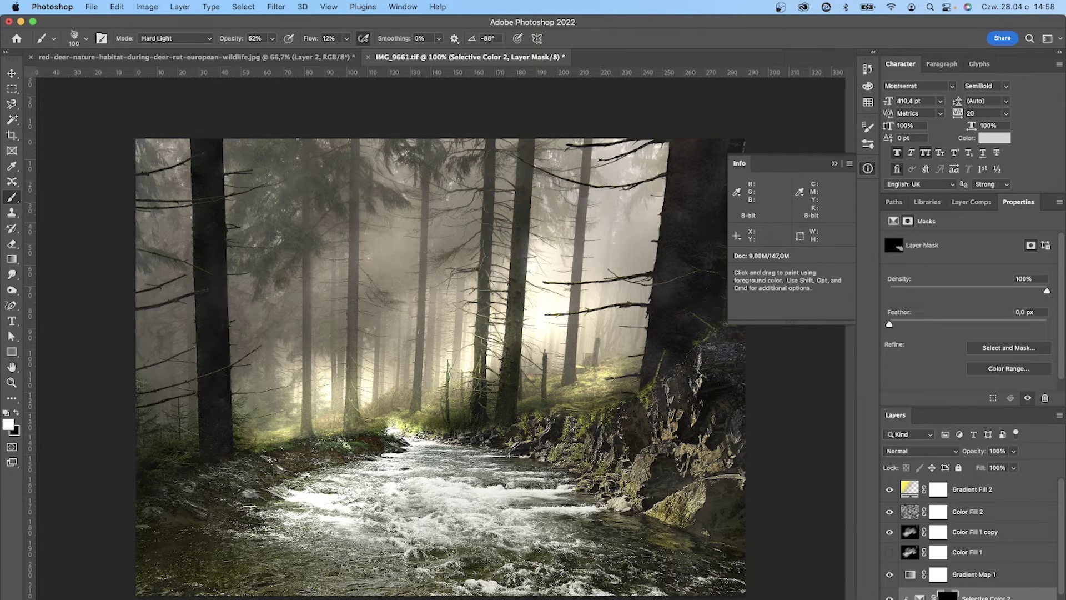
pyautogui.press('z')
pyautogui.keyDown('alt'); pyautogui.click(610, 466); pyautogui.keyUp('alt')
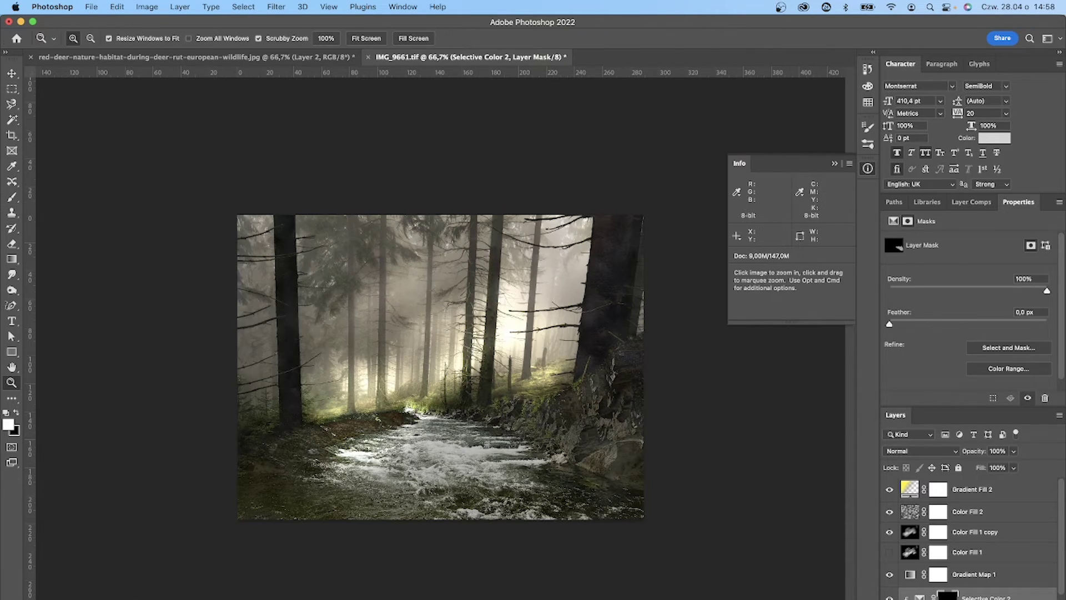
pyautogui.click(468, 473)
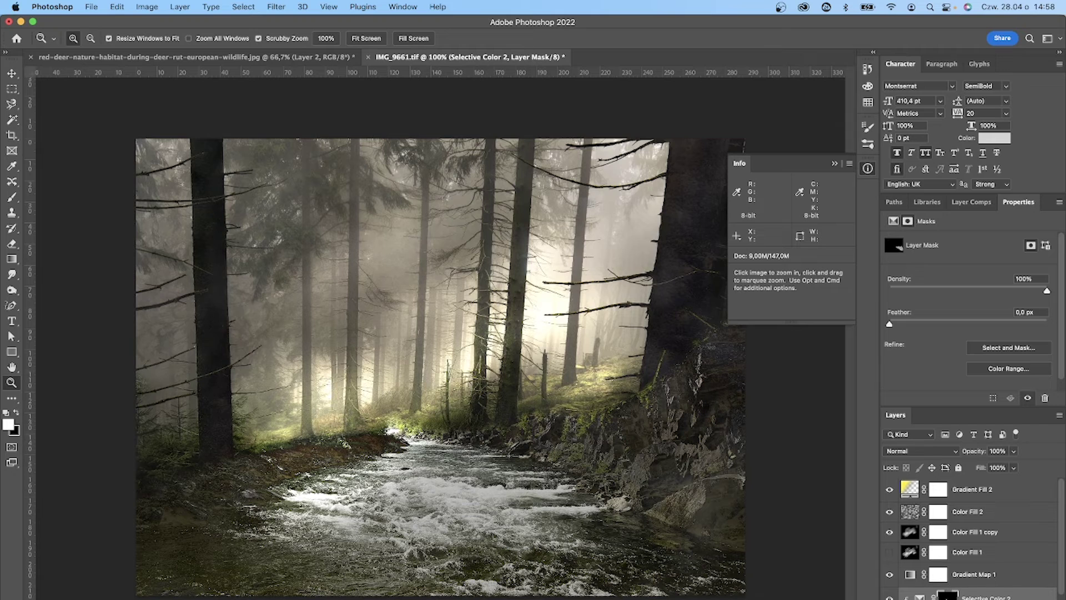
# Select the Color Fill 1 copy layer and enlarge the brush to 300 px
pyautogui.click(919, 533)
pyautogui.press('b')
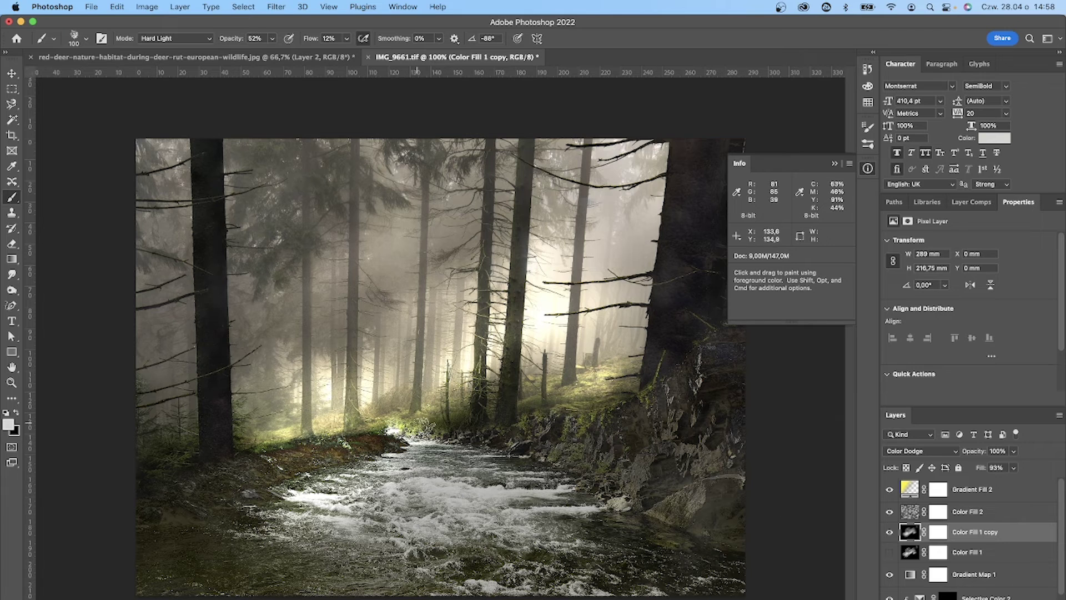
pyautogui.press(']')
pyautogui.press(']')
pyautogui.press(']')
pyautogui.press(']')
pyautogui.press(']')
pyautogui.press(']')
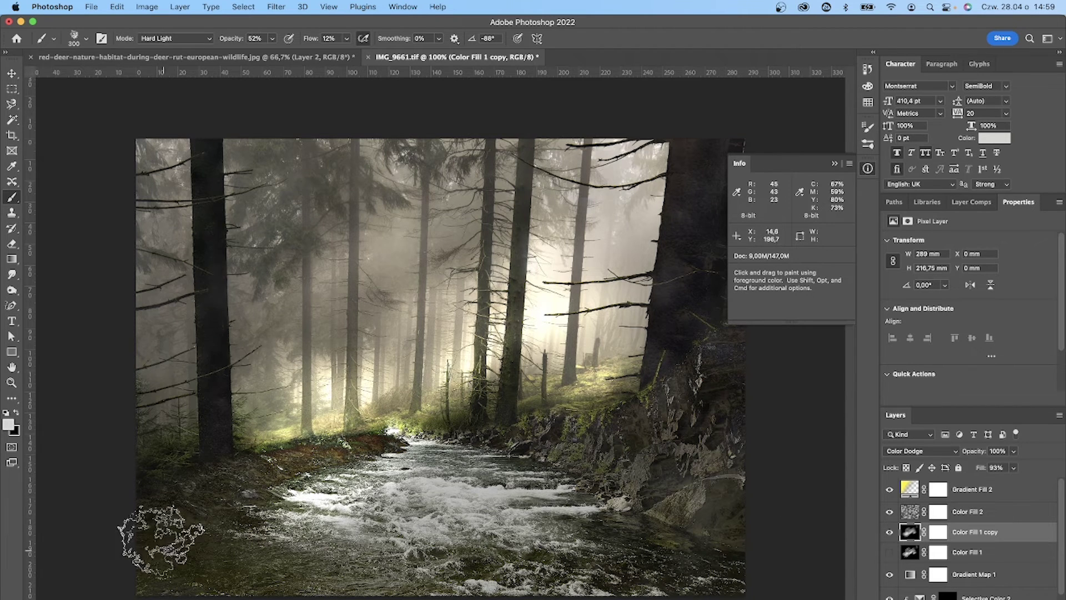
# Collapse the Info panel and group all layers from Gradient Fill 2 down to Layer 5 copy
pyautogui.press('z')
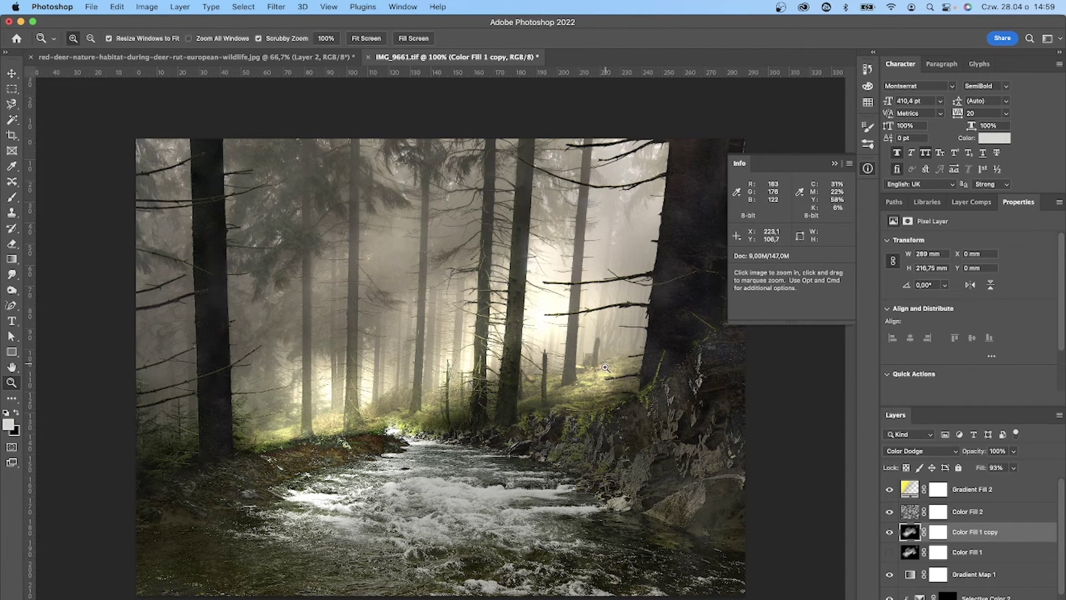
pyautogui.keyDown('alt'); pyautogui.click(606, 368); pyautogui.keyUp('alt')
pyautogui.click(835, 163)
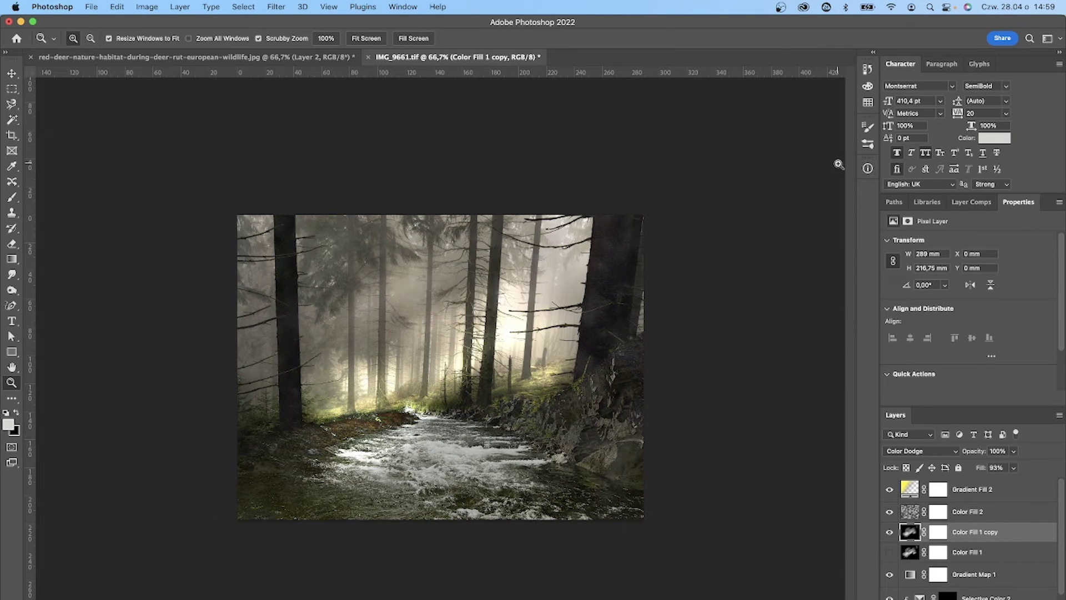
pyautogui.click(993, 492)
pyautogui.scroll(-4, 1050, 522)
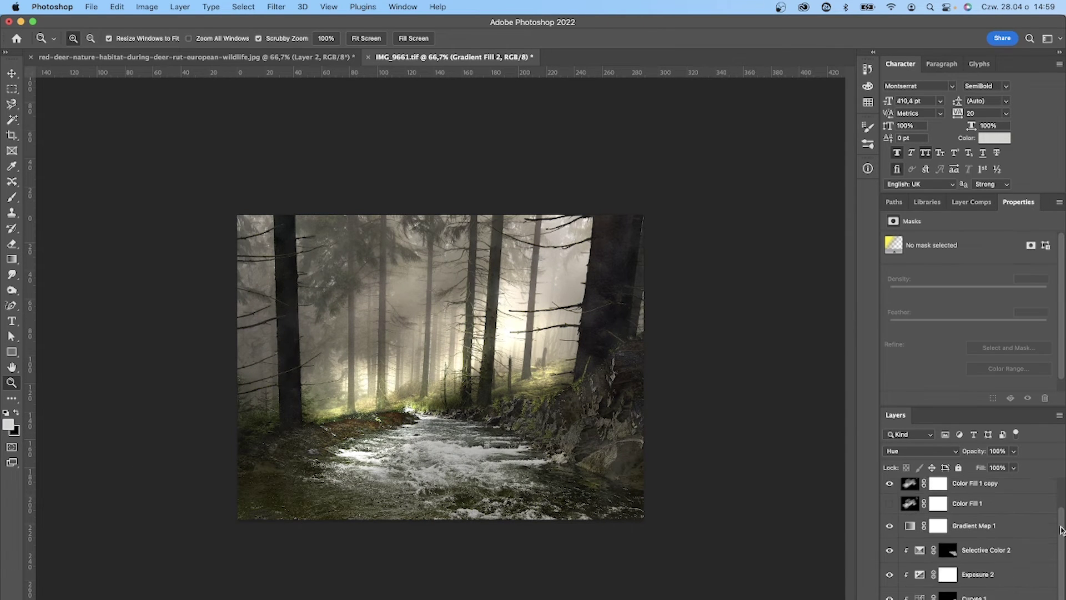
pyautogui.scroll(4, 1013, 497)
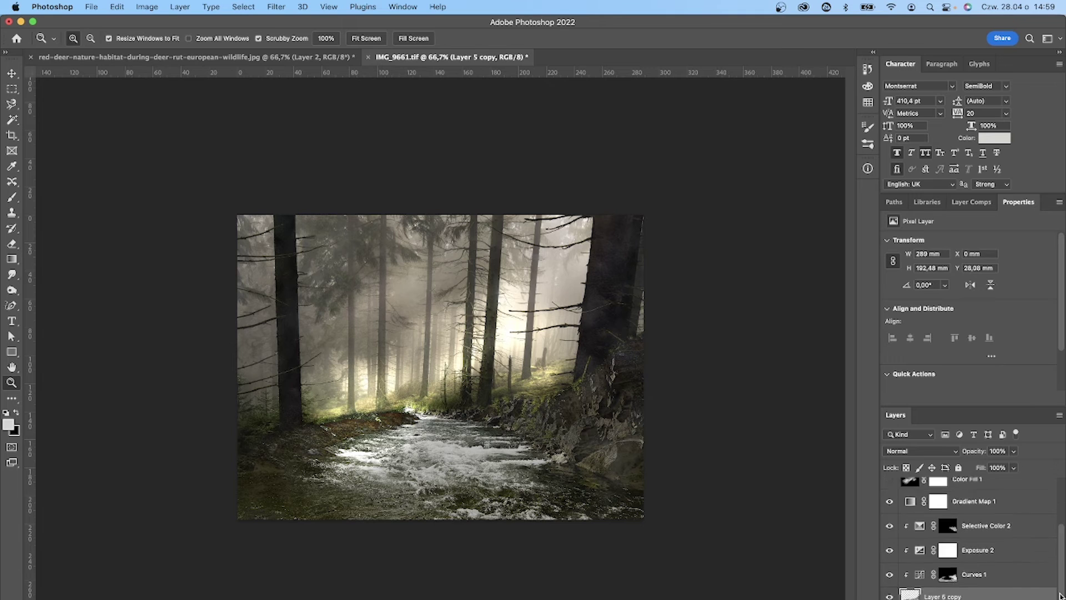
pyautogui.click(1012, 575)
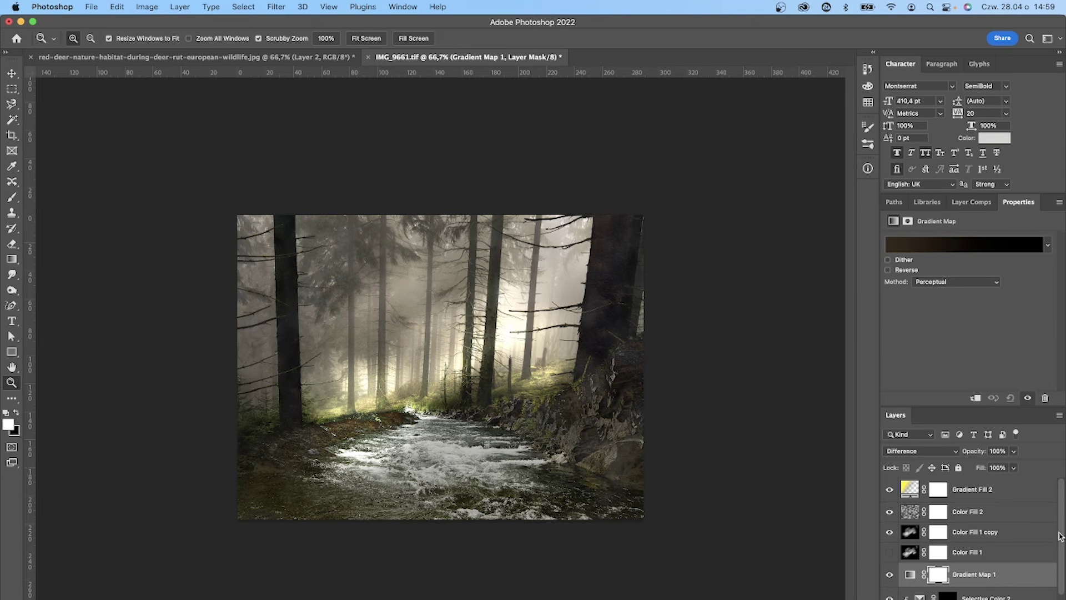
pyautogui.click(1032, 495)
pyautogui.scroll(-4, 1000, 589)
pyautogui.keyDown('shift'); pyautogui.click(997, 588); pyautogui.keyUp('shift')
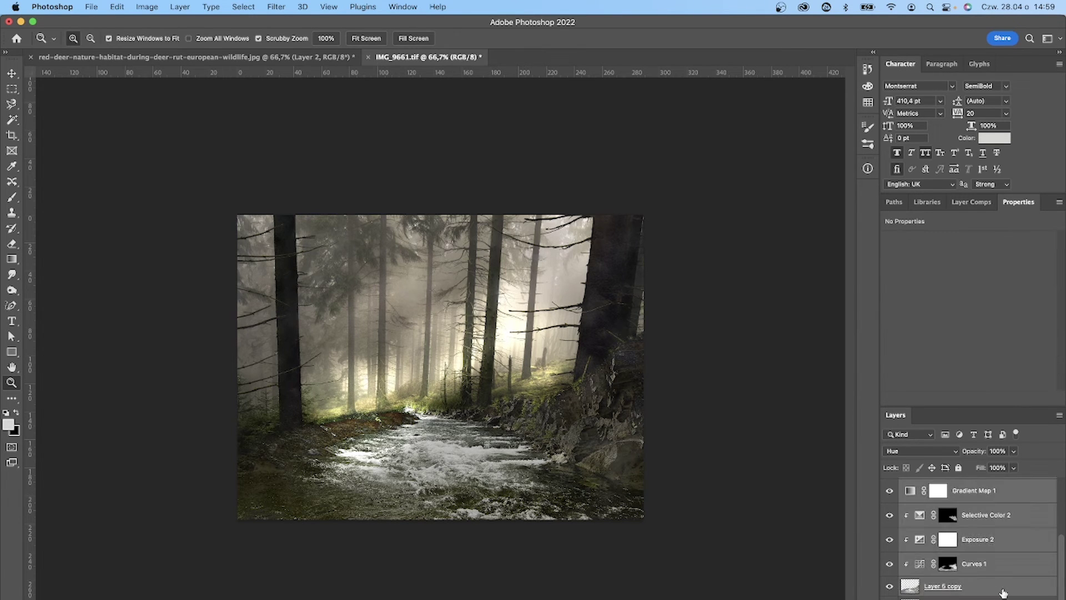
pyautogui.hotkey('ctrl', 'g')
# Compare the grouped composite with the original background and unedited river by toggling Group 2 and Layer 5, leaving Layer 5 hidden
pyautogui.click(889, 484)
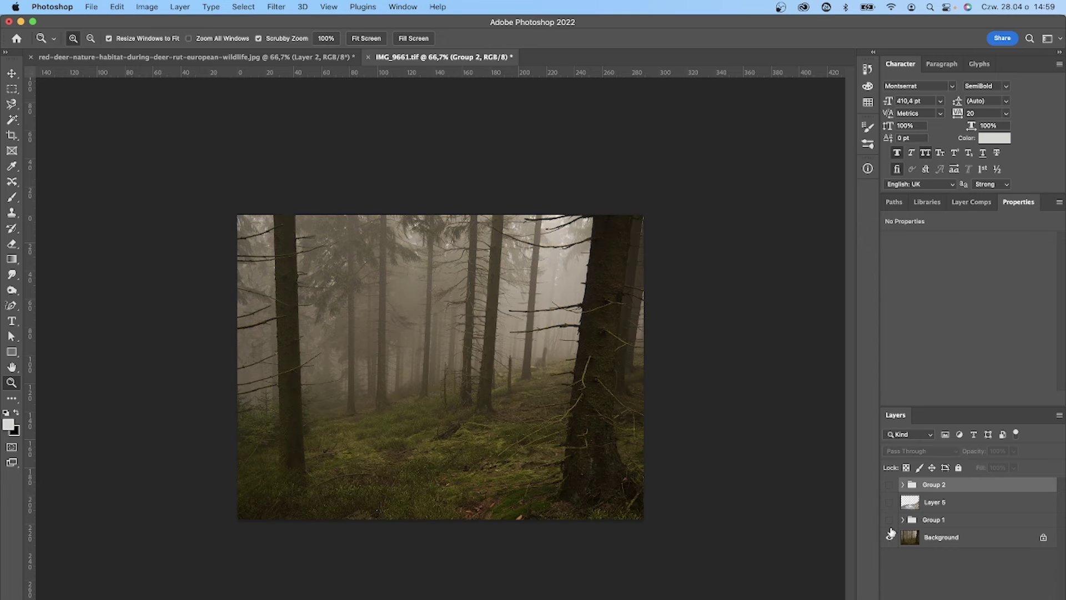
pyautogui.click(890, 503)
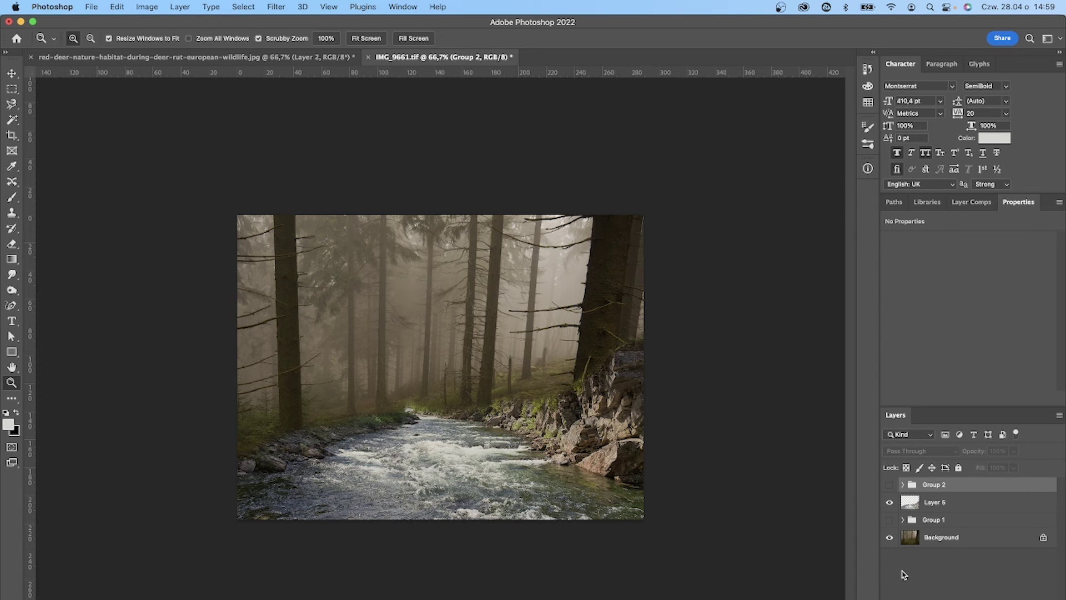
pyautogui.click(891, 505)
pyautogui.click(891, 504)
pyautogui.click(890, 484)
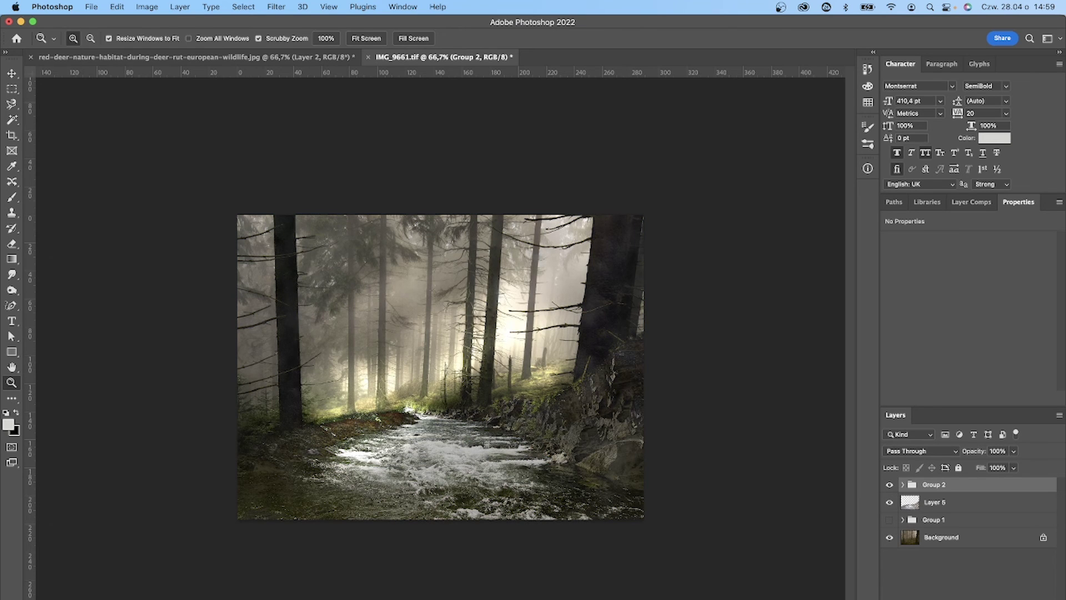
pyautogui.click(475, 477)
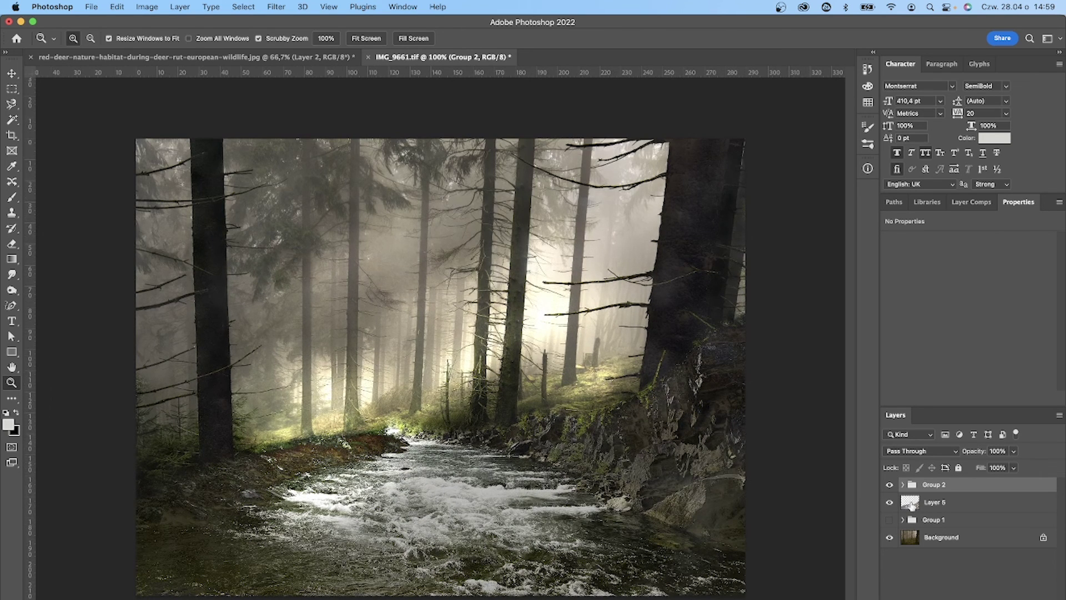
pyautogui.click(891, 503)
pyautogui.click(889, 485)
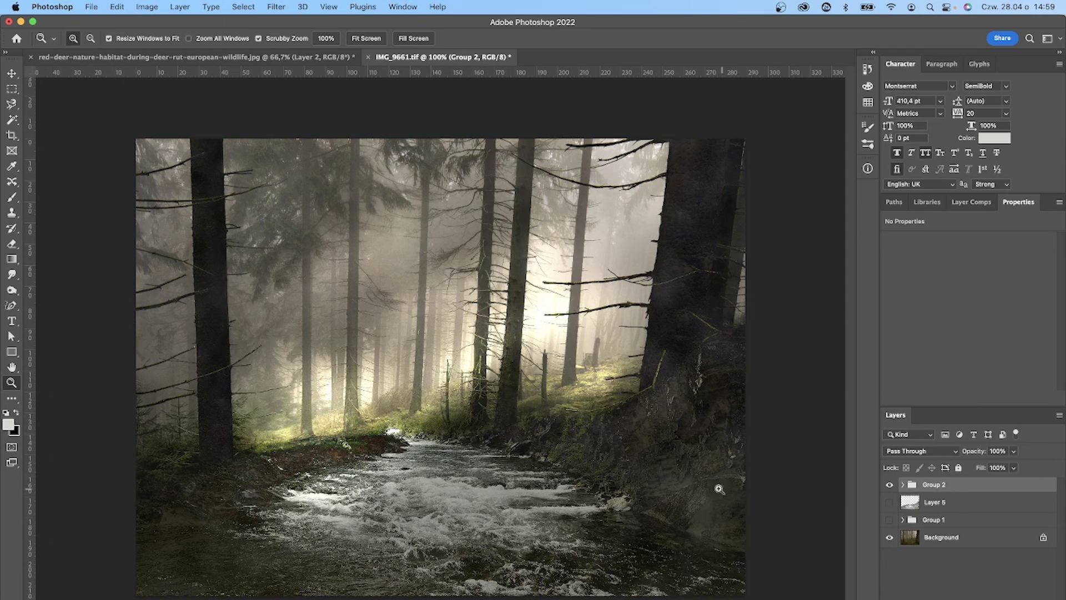
pyautogui.click(11, 72)
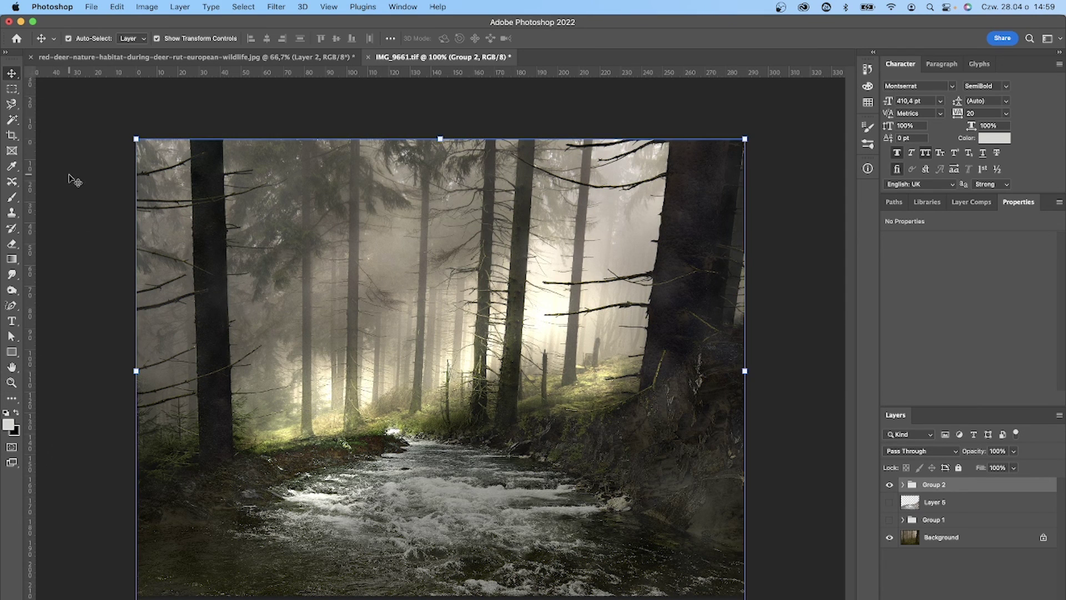